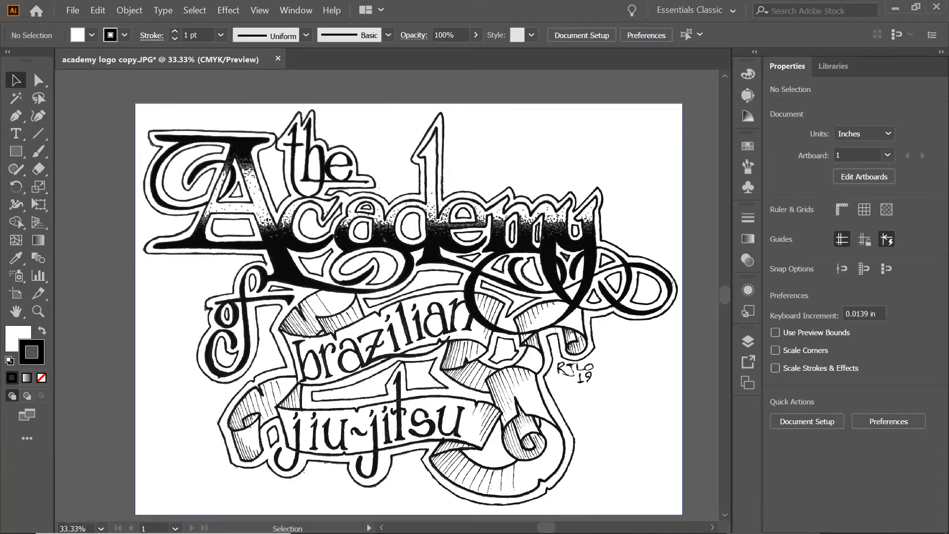
Step: Select the logo image and duplicate its layer, Layer 1
key(ctrl+a)
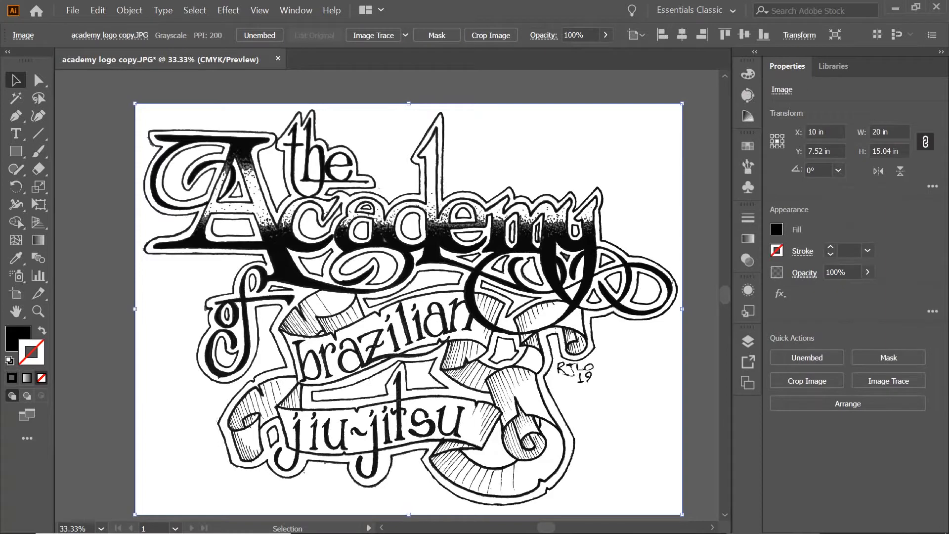
click(301, 12)
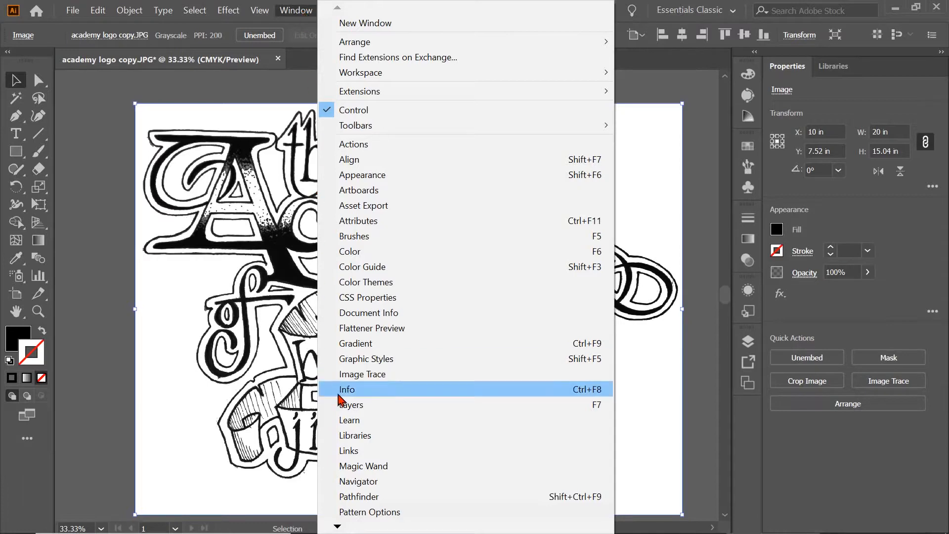
click(352, 406)
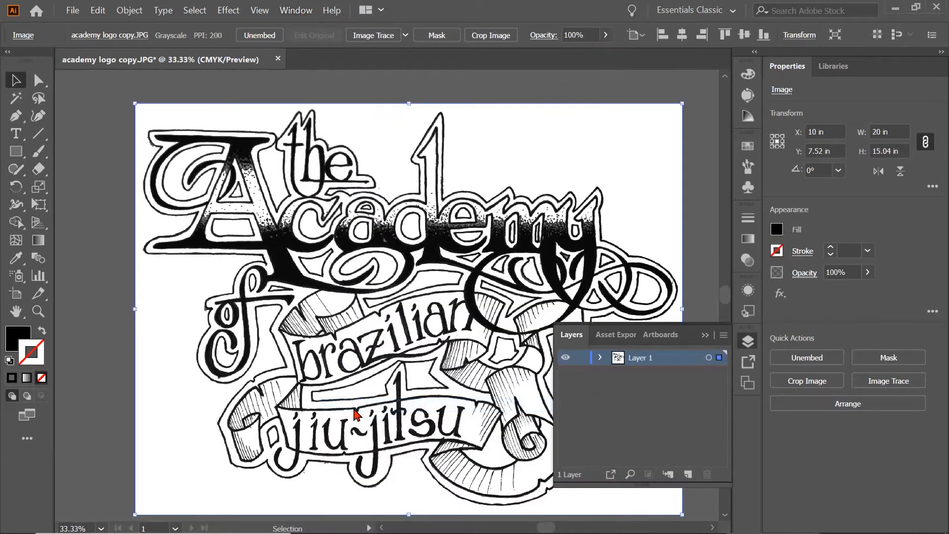
click(633, 362)
drag(635, 358, 687, 474)
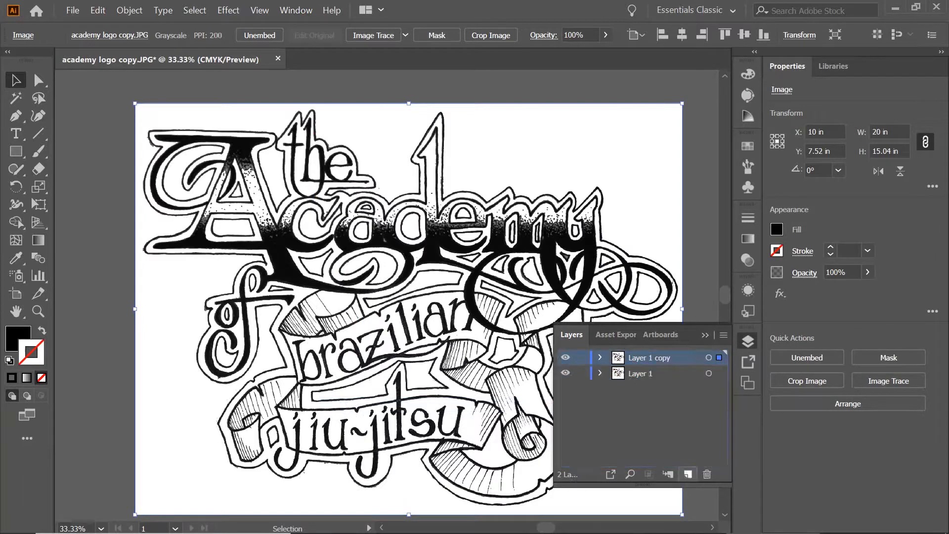
Step: Lock the original Layer 1 and rename it "artwork"
click(581, 373)
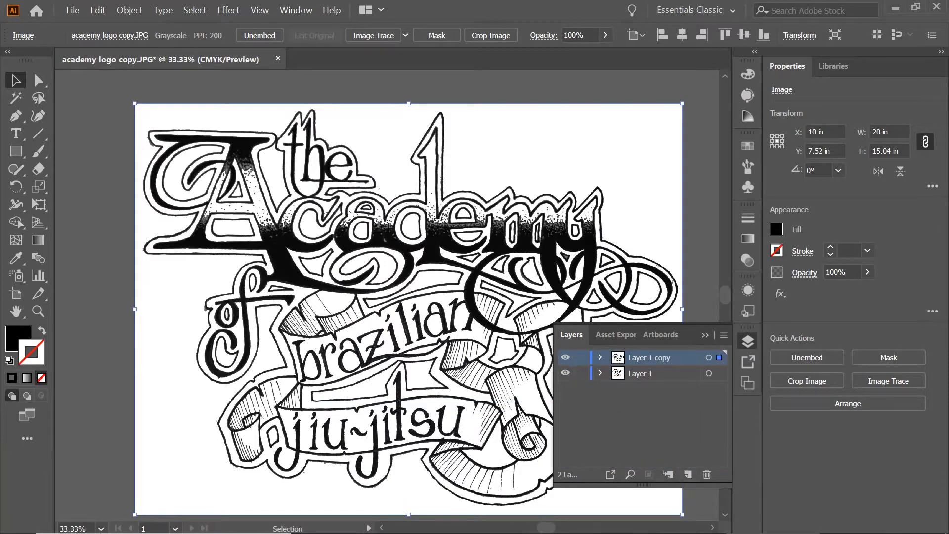
double_click(642, 374)
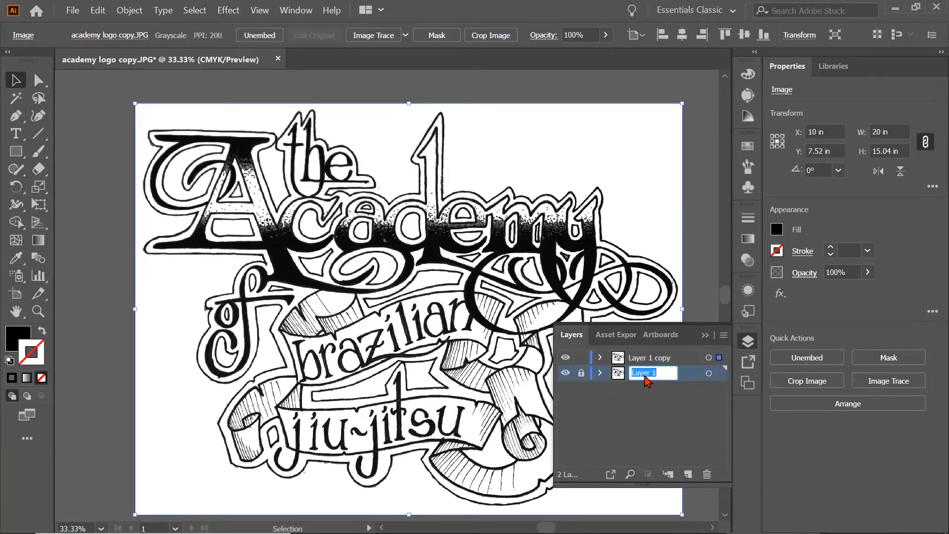
text(artwork)
click(631, 431)
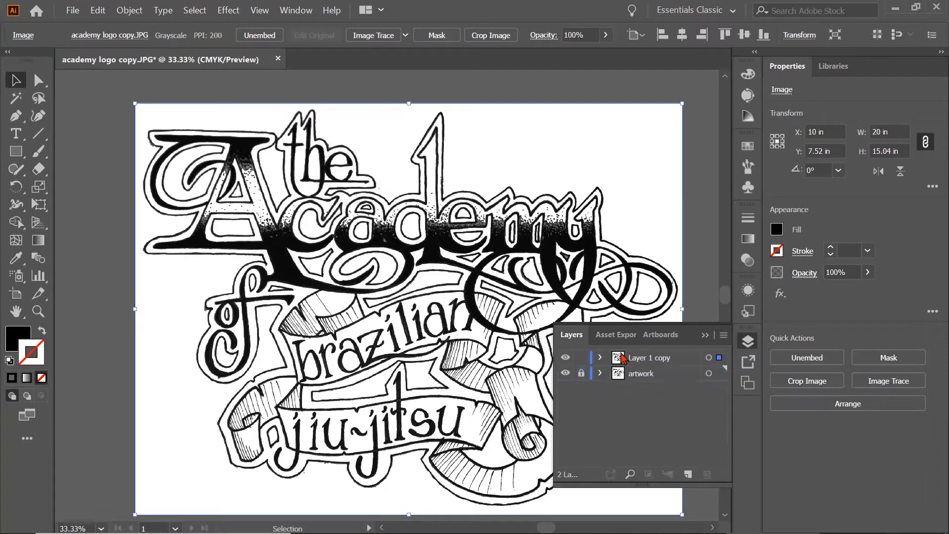
Step: Rename the duplicated layer "cut line" and hide the artwork layer
click(644, 362)
double_click(643, 357)
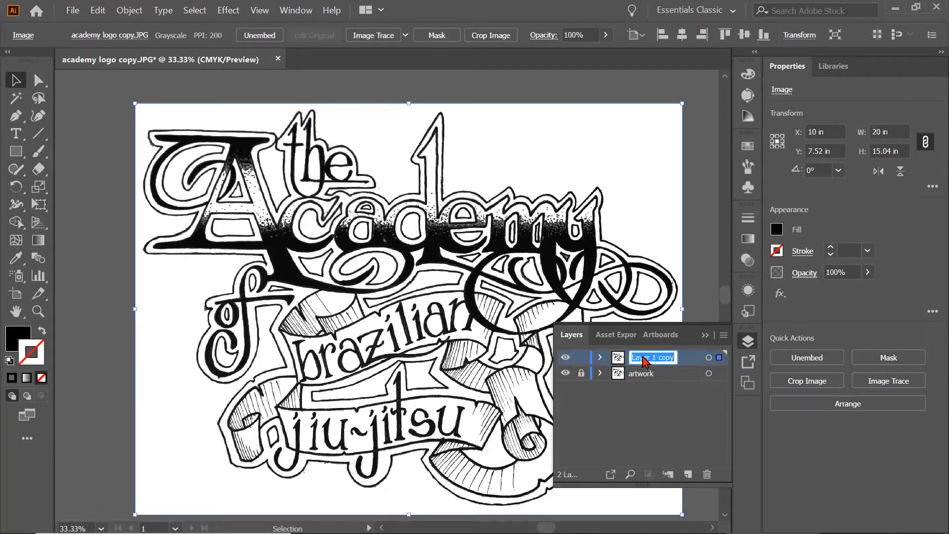
text(cutline)
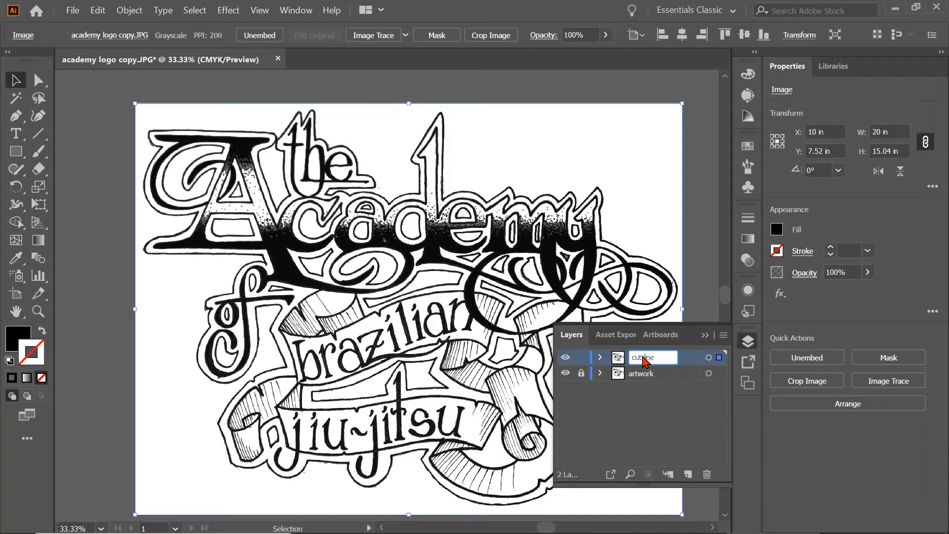
click(638, 415)
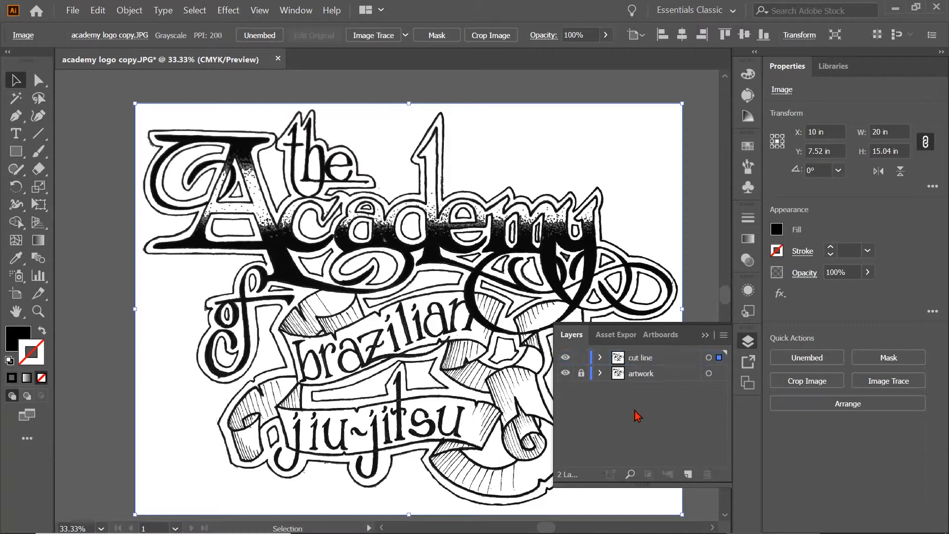
click(565, 373)
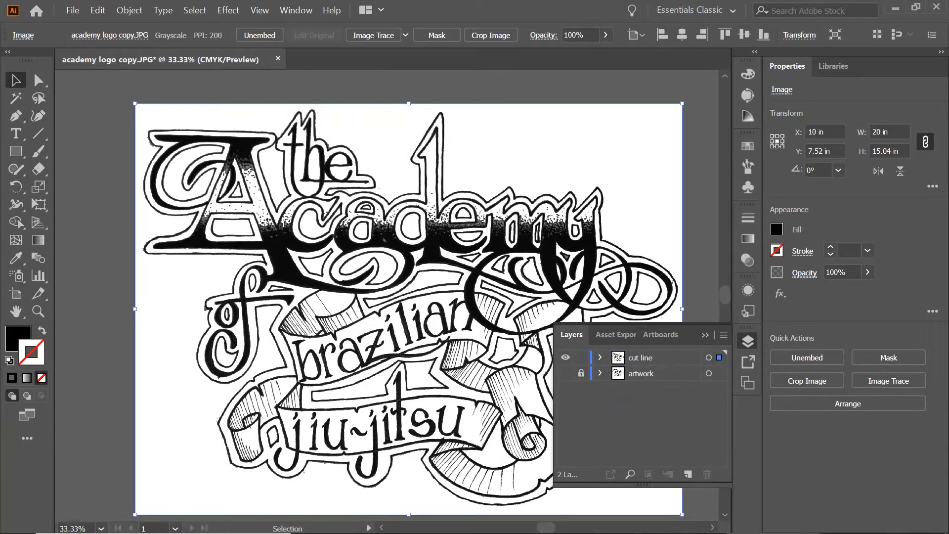
Step: Trace the image on the cut line layer with Image Trace in Black and White mode, using the overlapping method
click(669, 363)
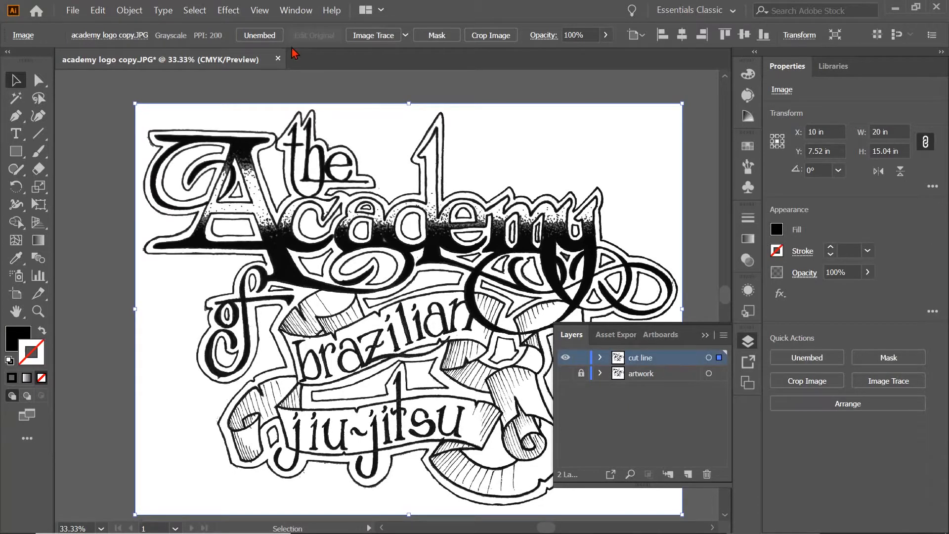
click(296, 10)
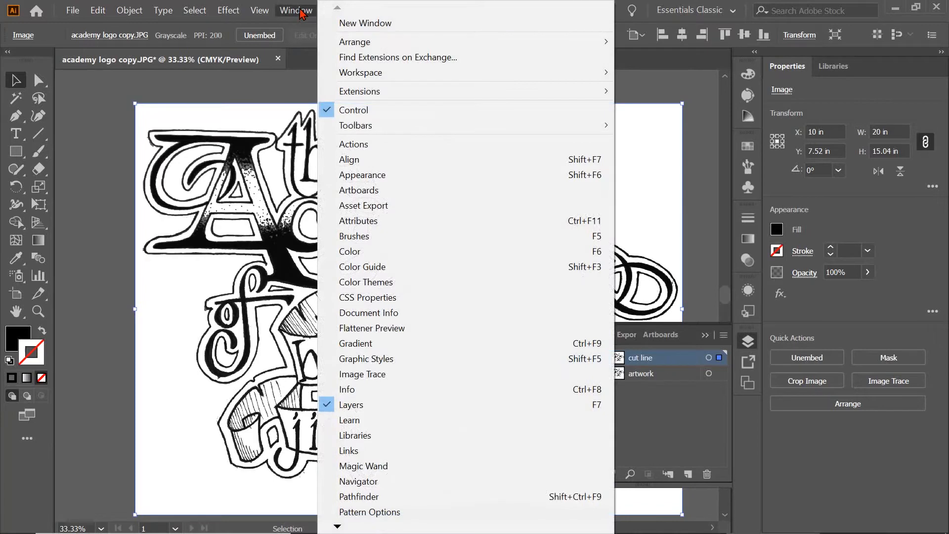
click(359, 374)
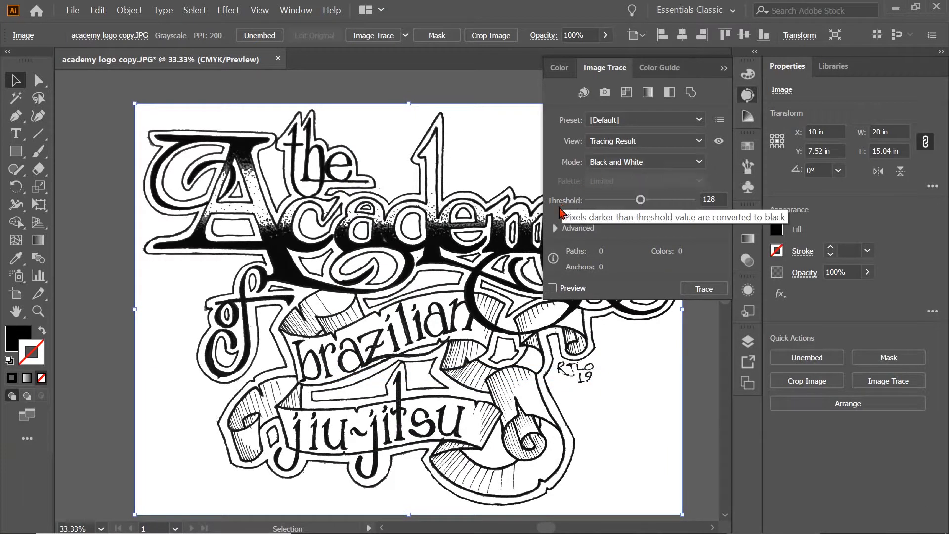
click(555, 229)
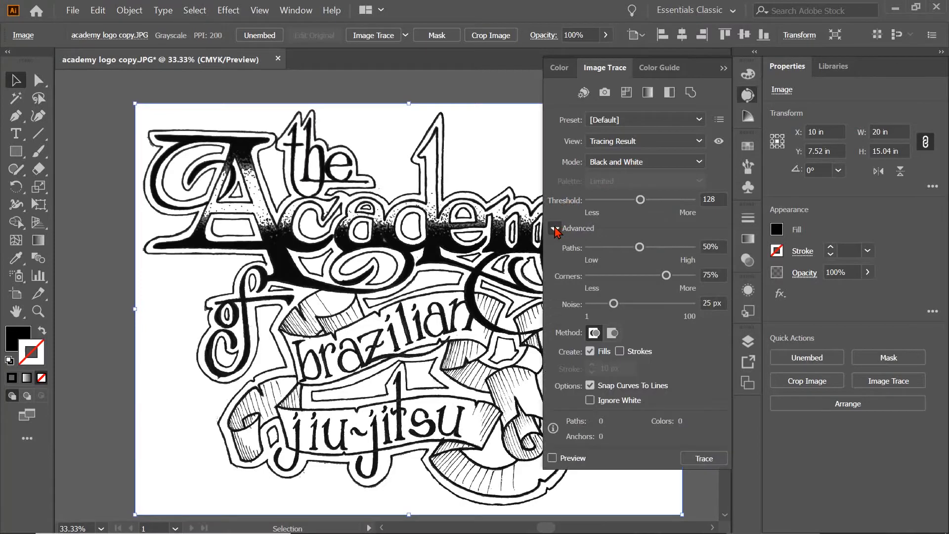
click(613, 334)
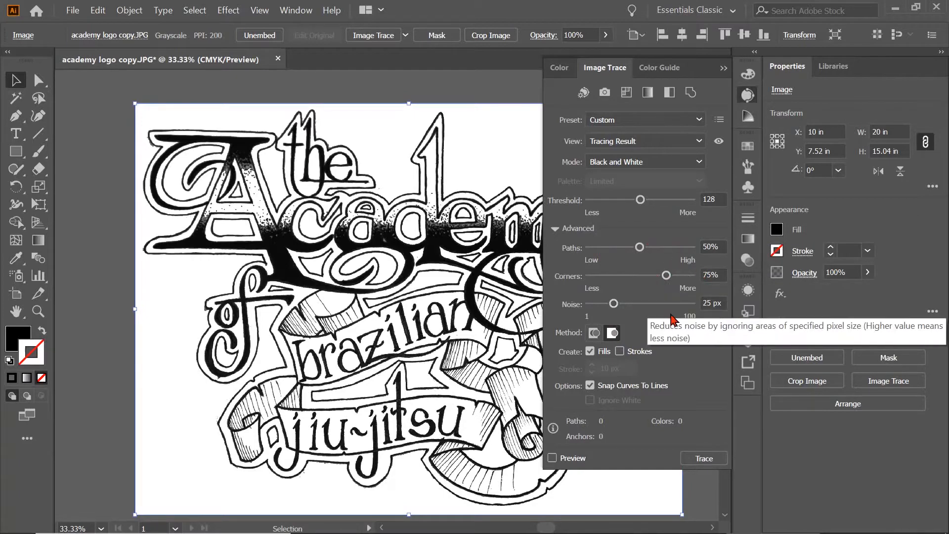
click(698, 460)
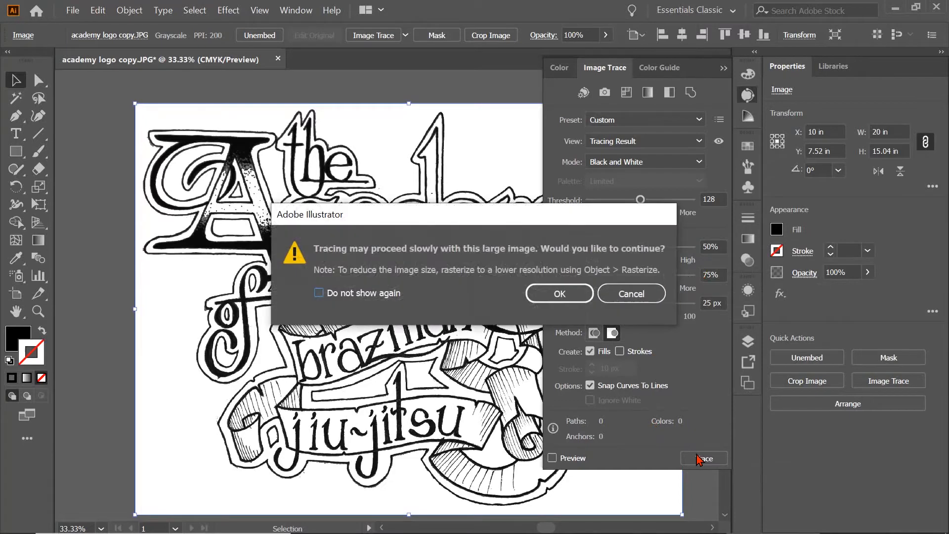
click(550, 297)
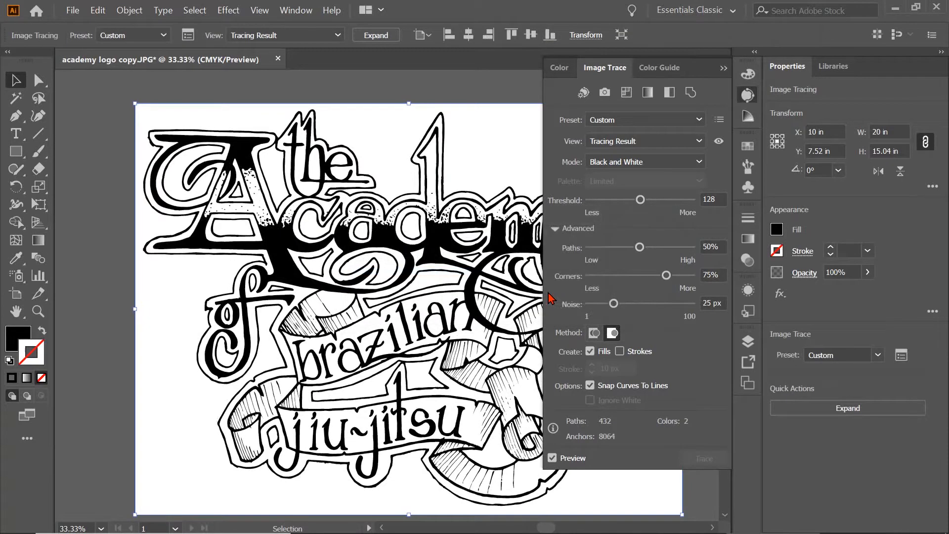
click(723, 68)
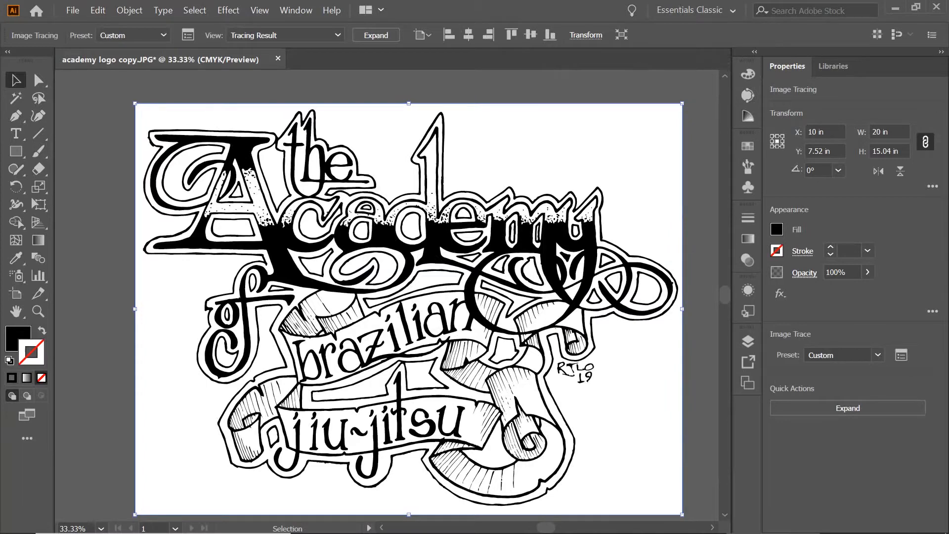
Step: Expand the tracing result into paths, ungroup them and clear the selection
click(836, 409)
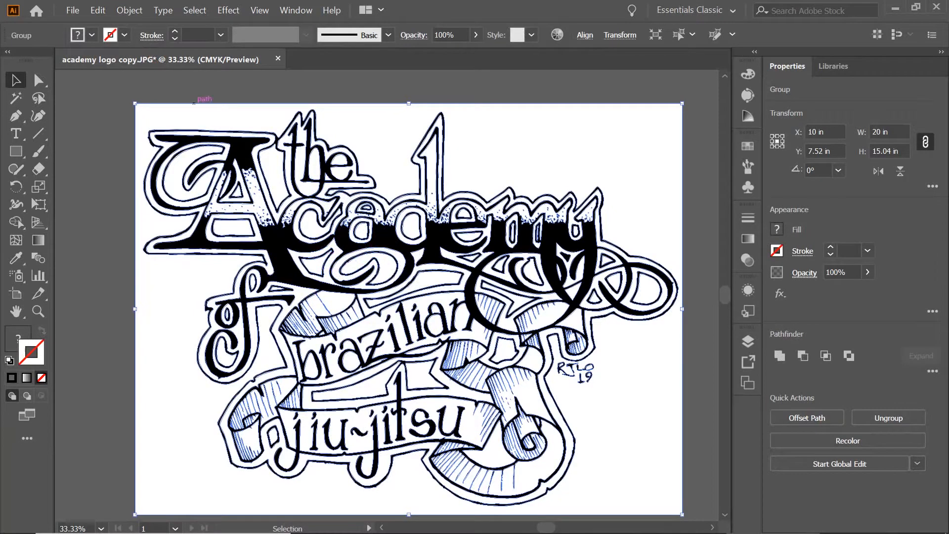
click(130, 11)
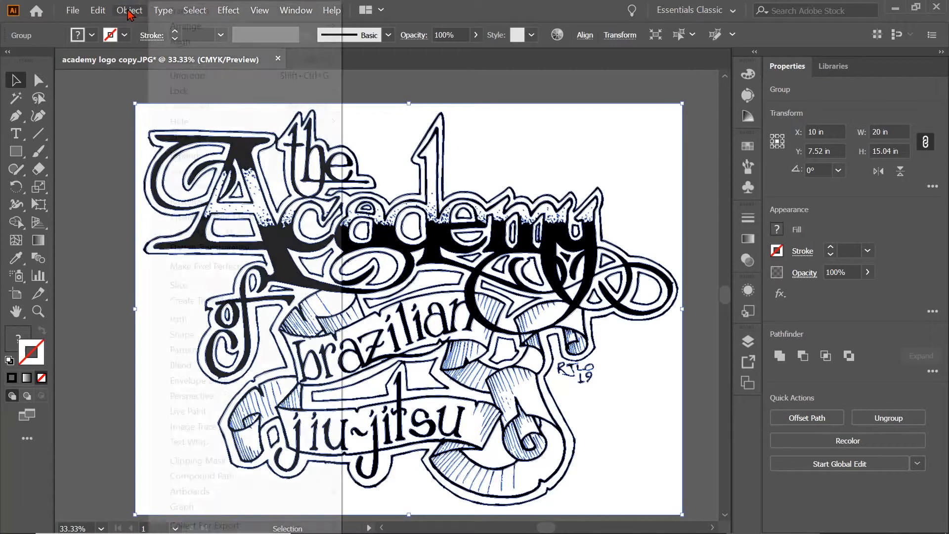
click(181, 75)
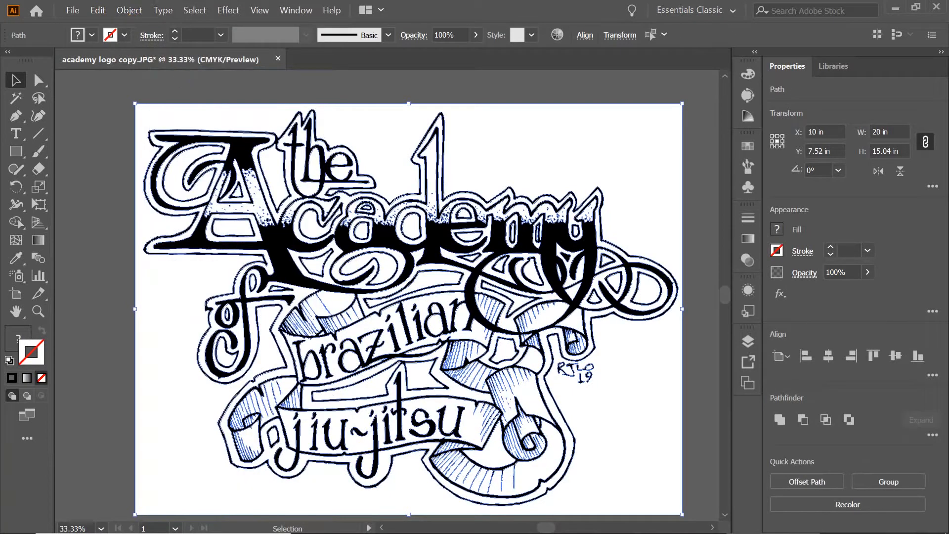
key(ctrl+shift+a)
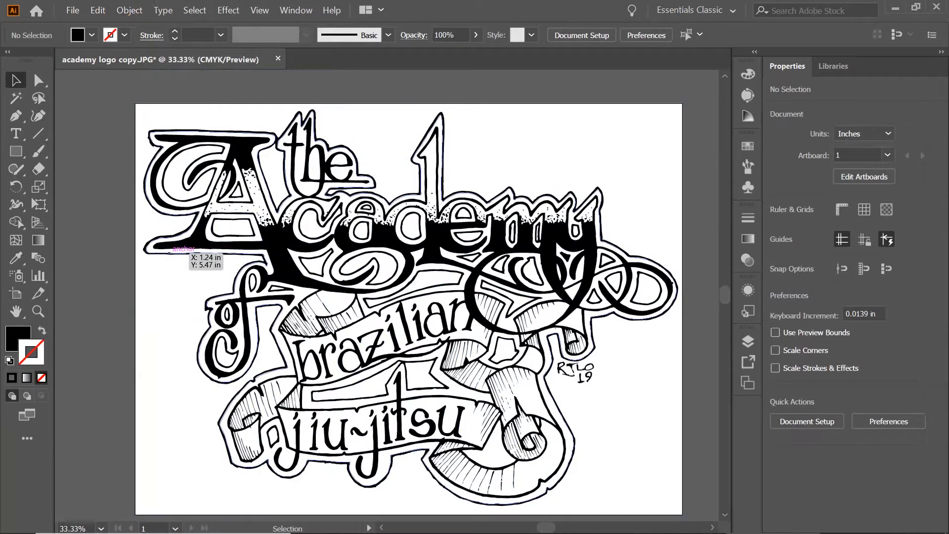
Step: Copy the white path that forms the outer silhouette of the whole logo
click(170, 253)
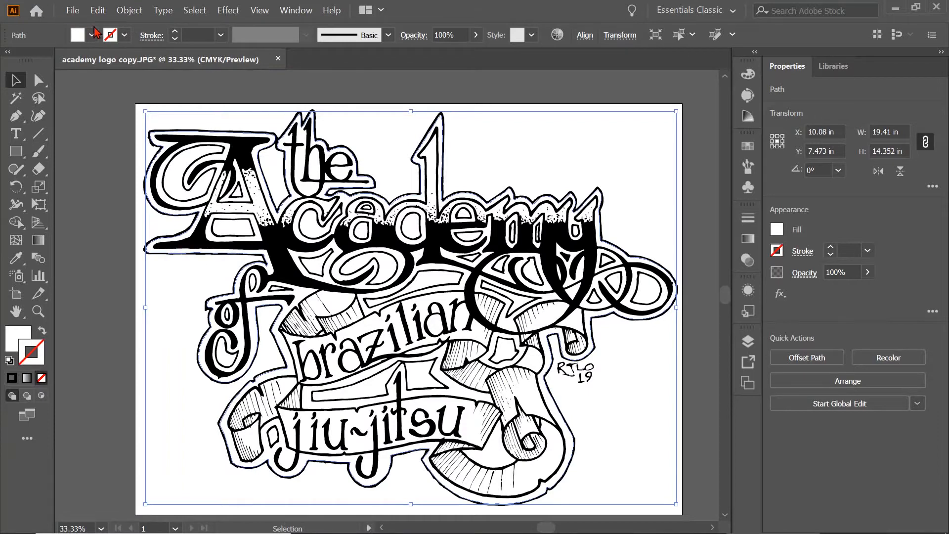
click(99, 12)
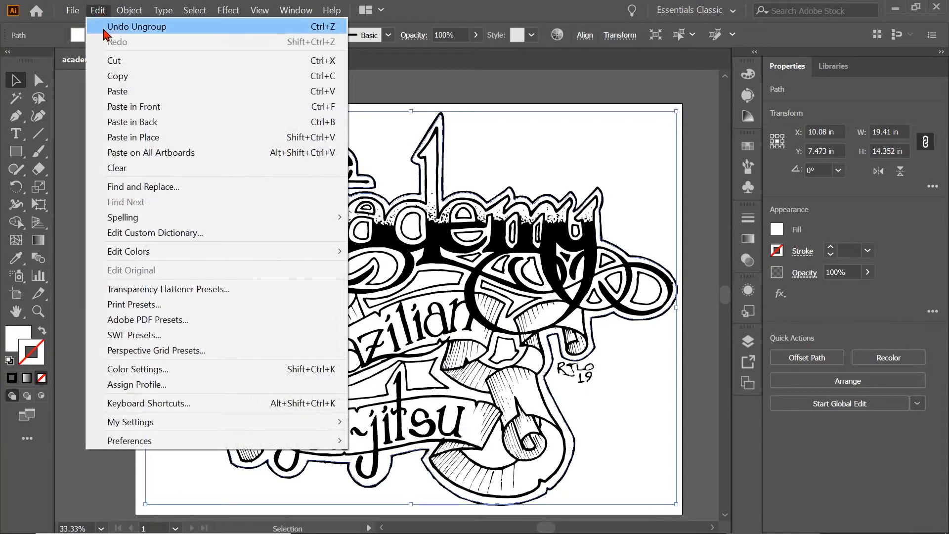
click(116, 77)
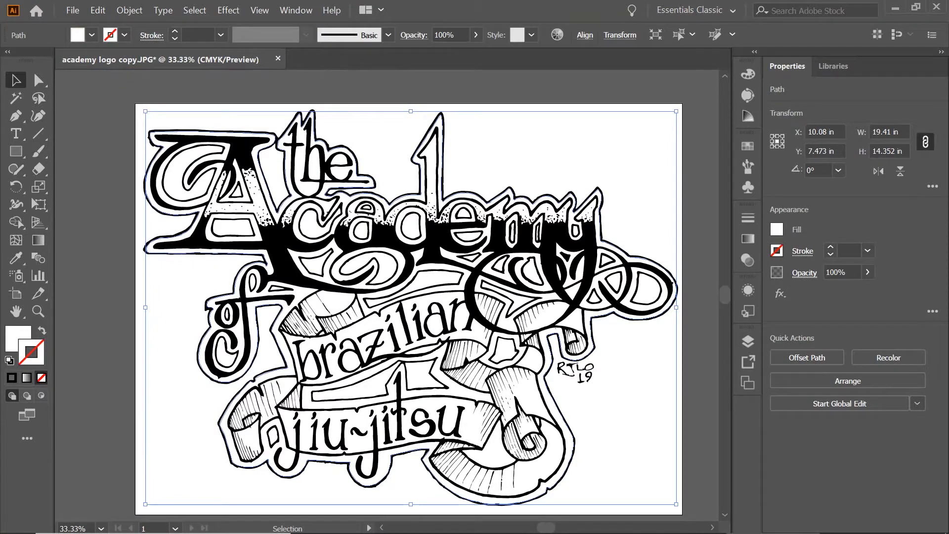
Step: Paste the copied outline in place on a new layer above the cut line layer, with the cut line layer hidden
click(300, 11)
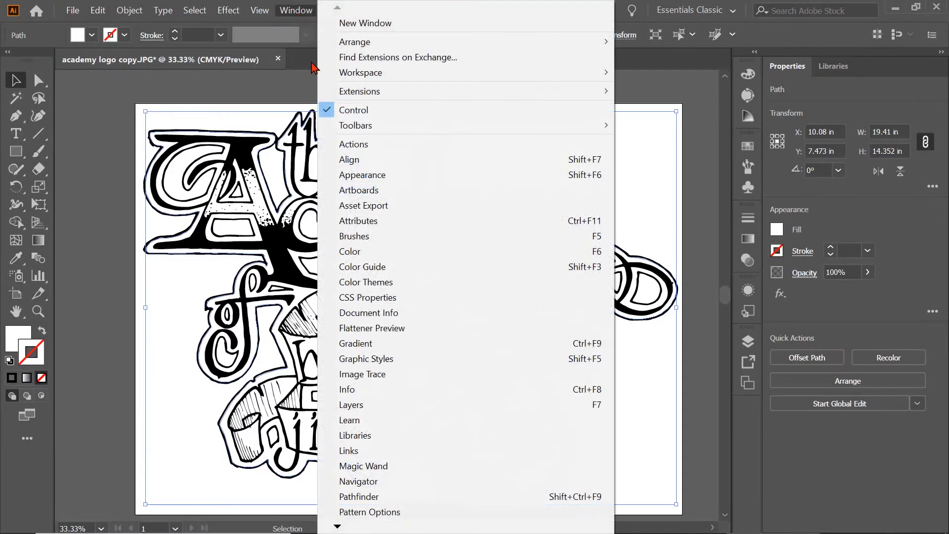
click(329, 406)
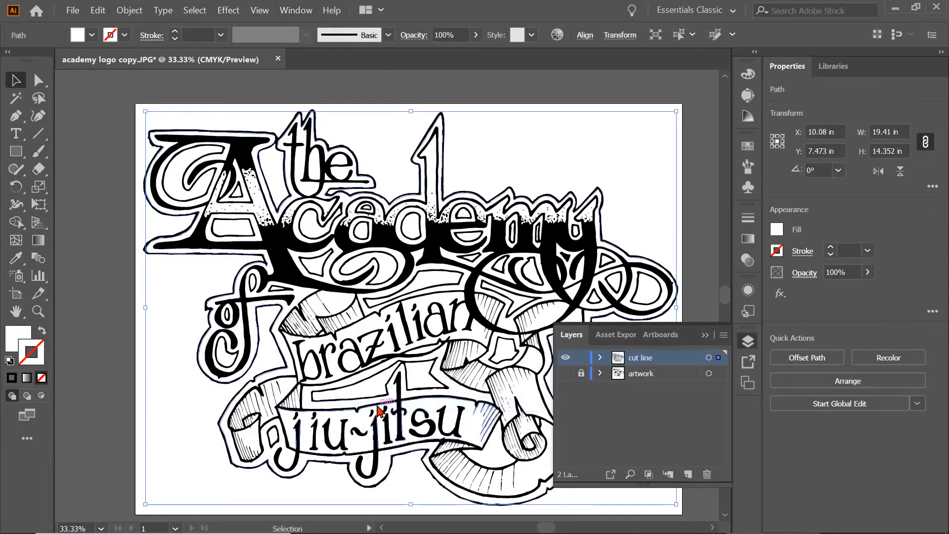
click(689, 475)
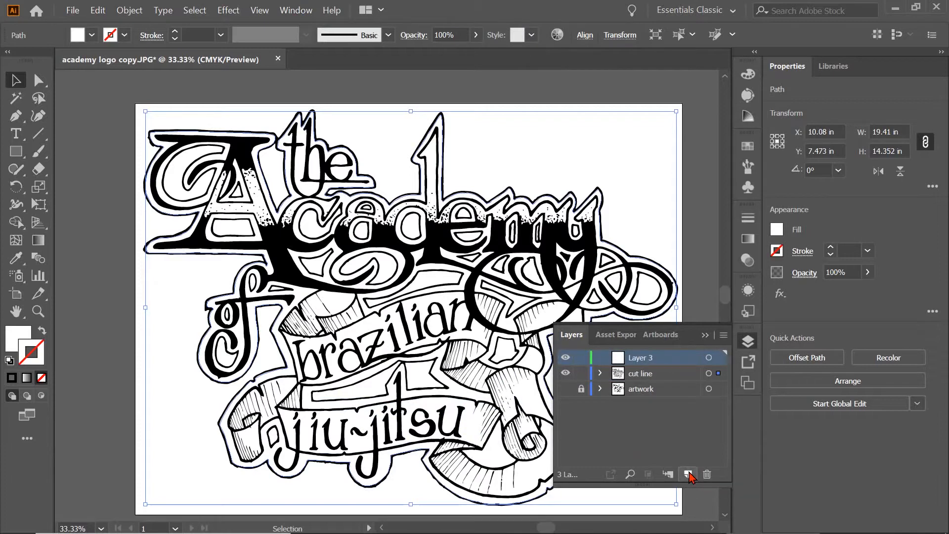
click(565, 373)
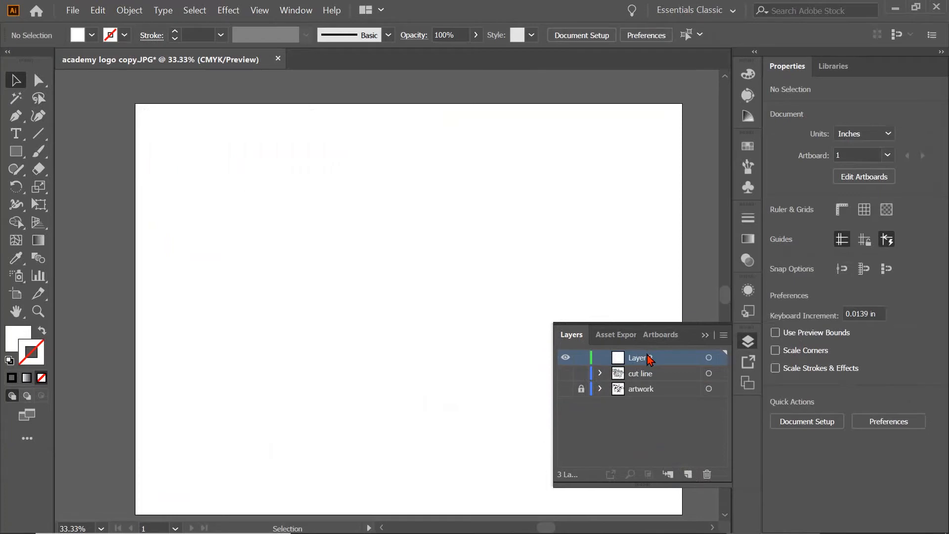
click(99, 10)
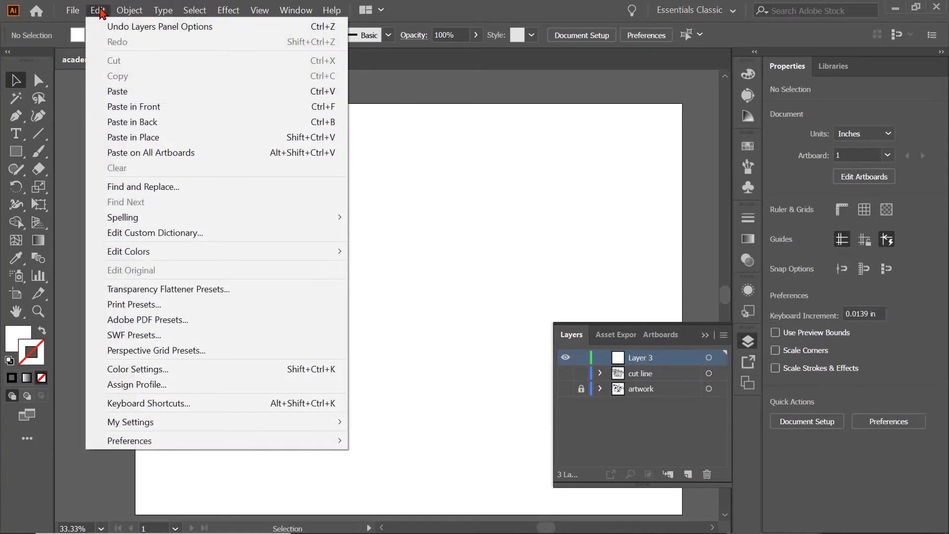
click(126, 138)
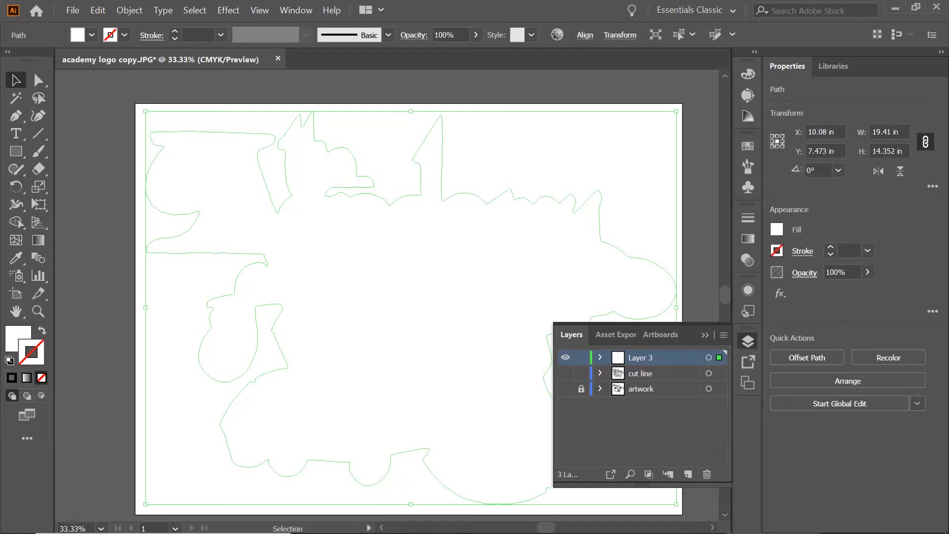
Step: Check the pasted outline against the artwork layer by showing and hiding that layer, leaving it hidden
click(565, 388)
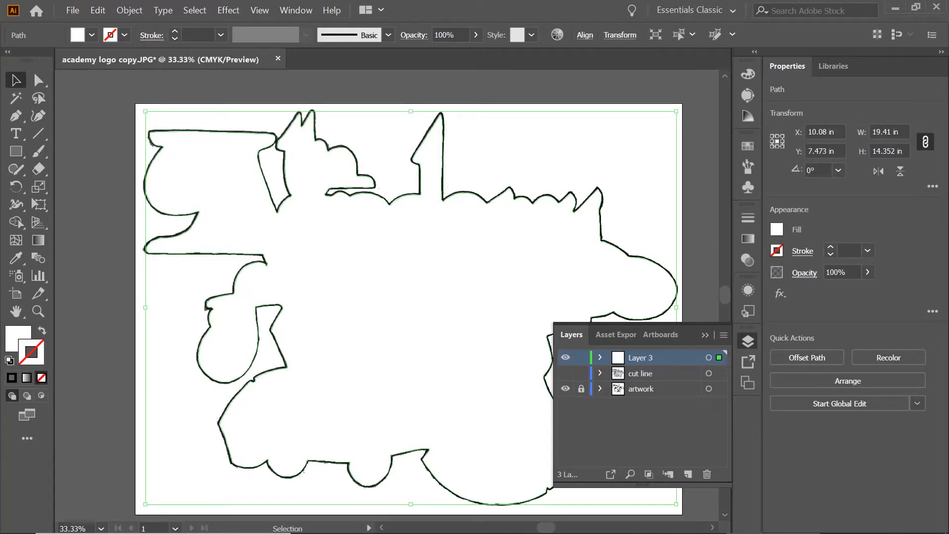
click(565, 389)
click(566, 389)
click(565, 389)
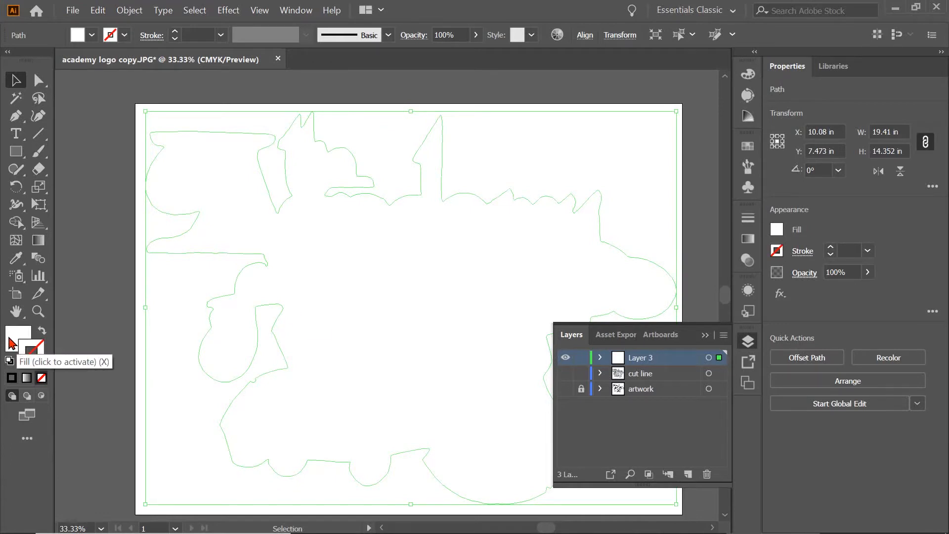
Step: Remove the fill from the pasted outline and give it a 1 pt black stroke
click(12, 342)
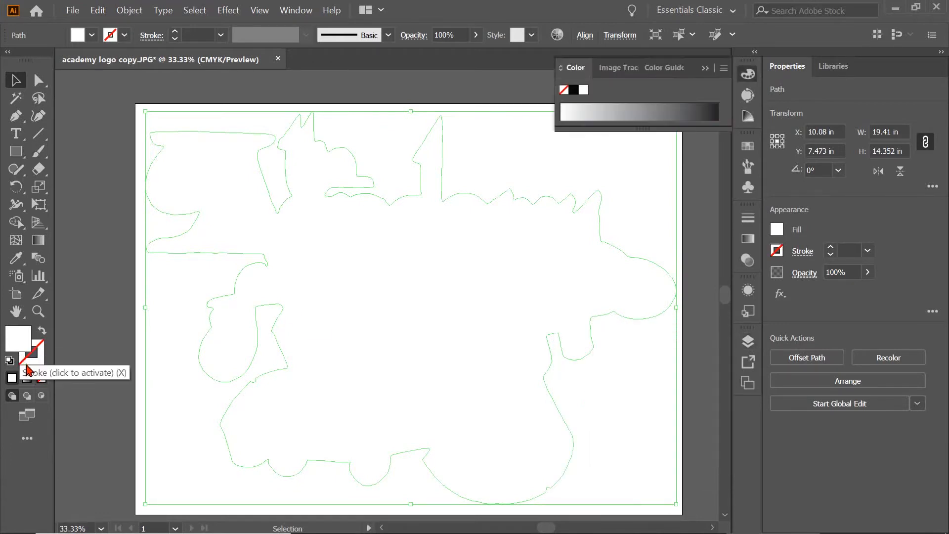
click(41, 378)
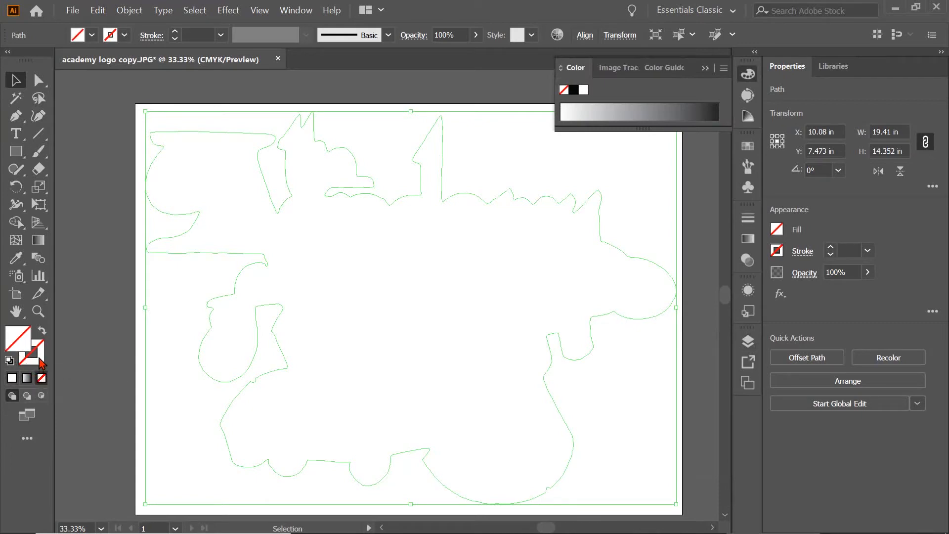
click(39, 358)
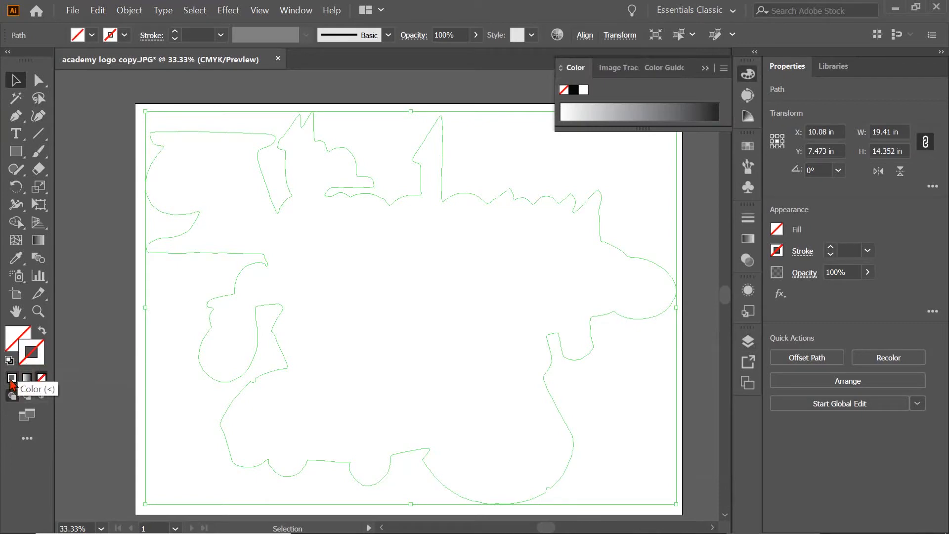
click(12, 379)
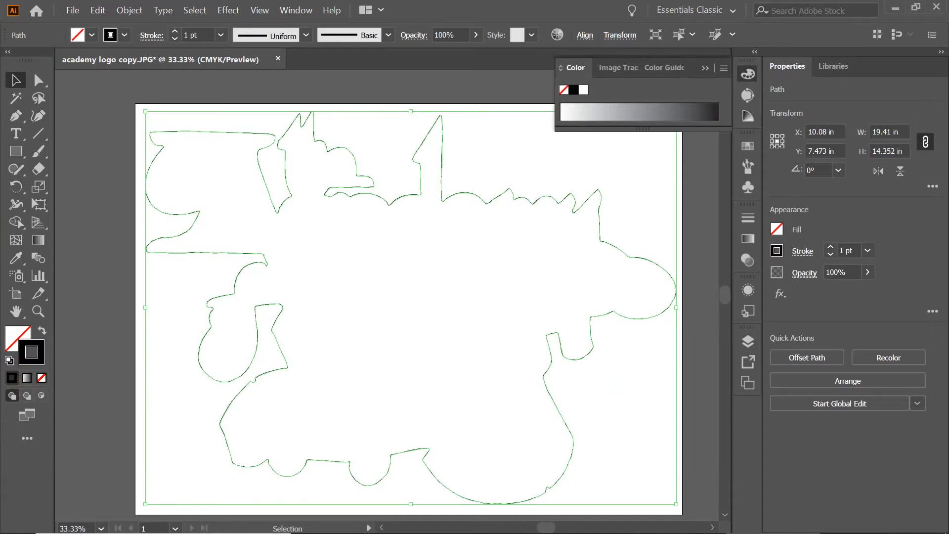
click(705, 69)
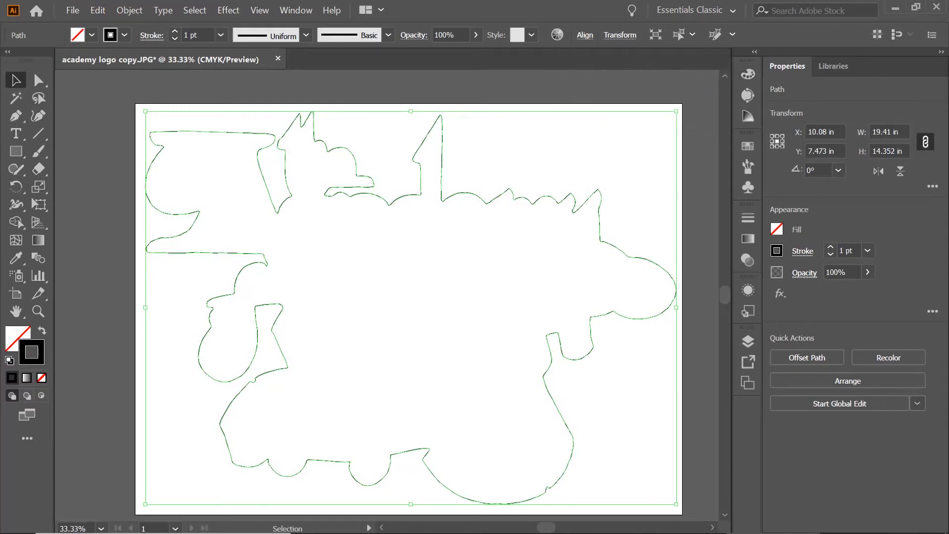
Step: Compare the stroked outline with the logo by showing and hiding the artwork layer, leaving it hidden
click(299, 12)
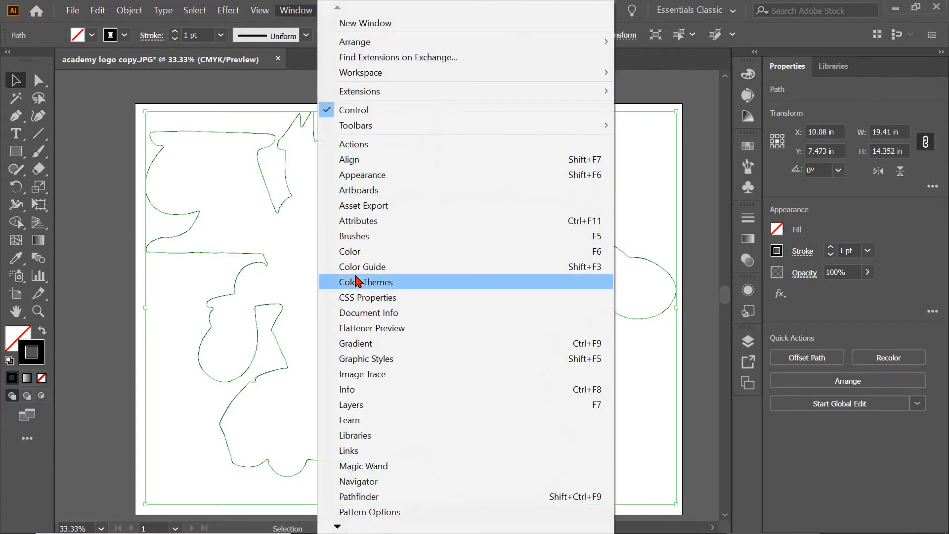
click(380, 405)
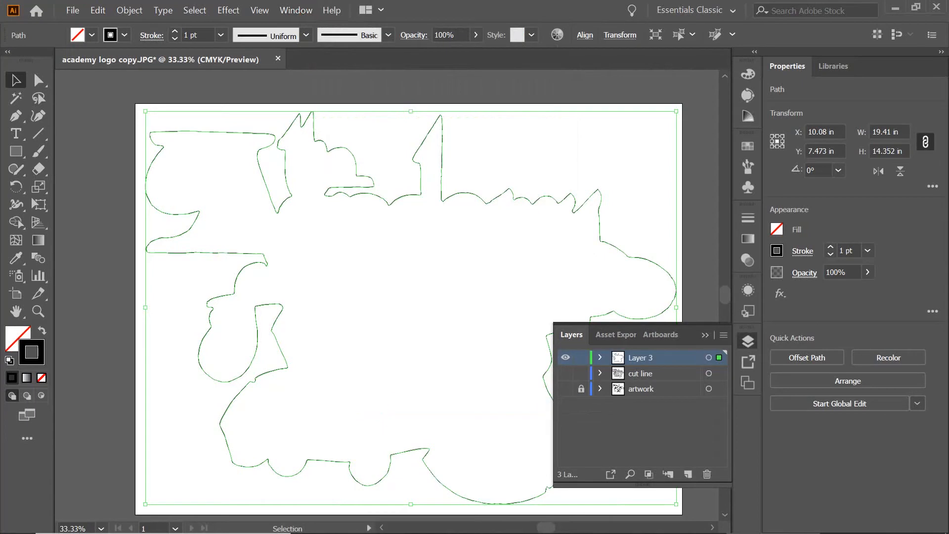
click(565, 389)
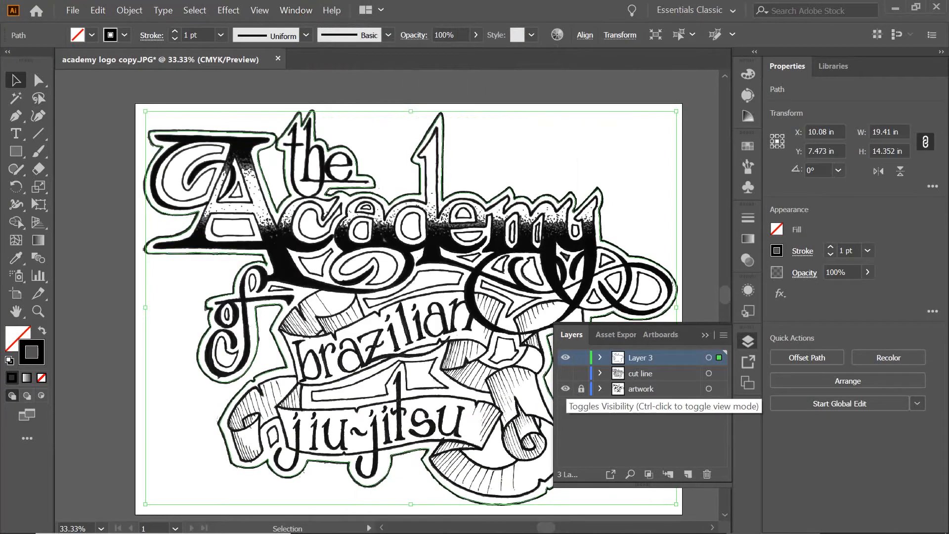
click(565, 389)
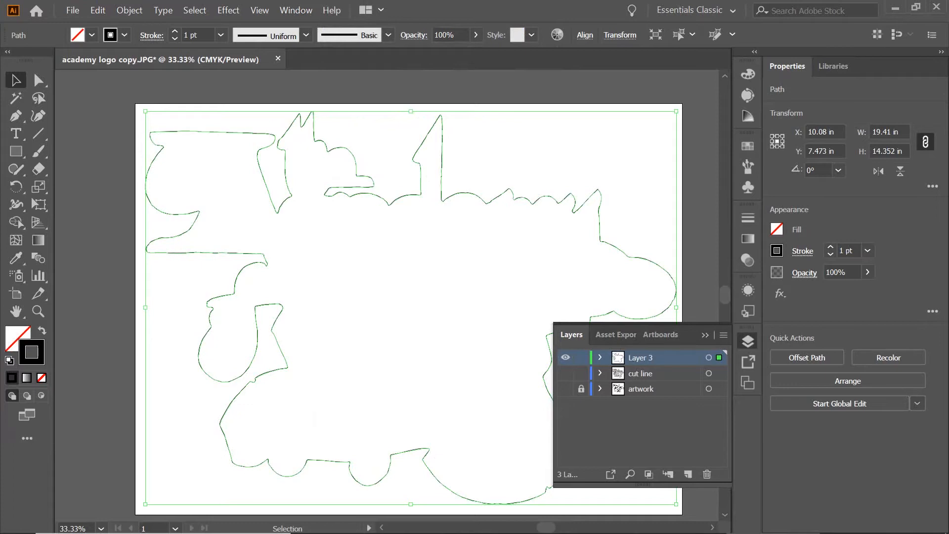
click(565, 389)
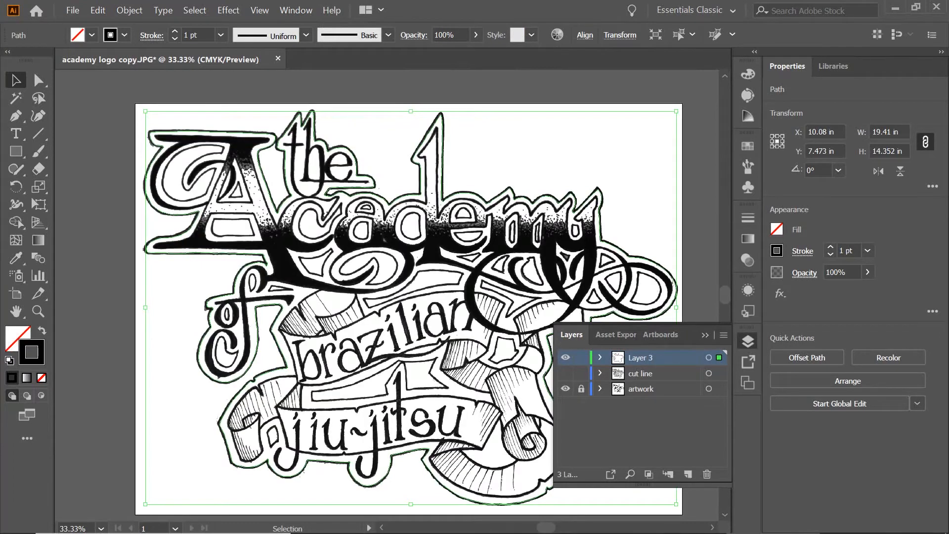
click(566, 388)
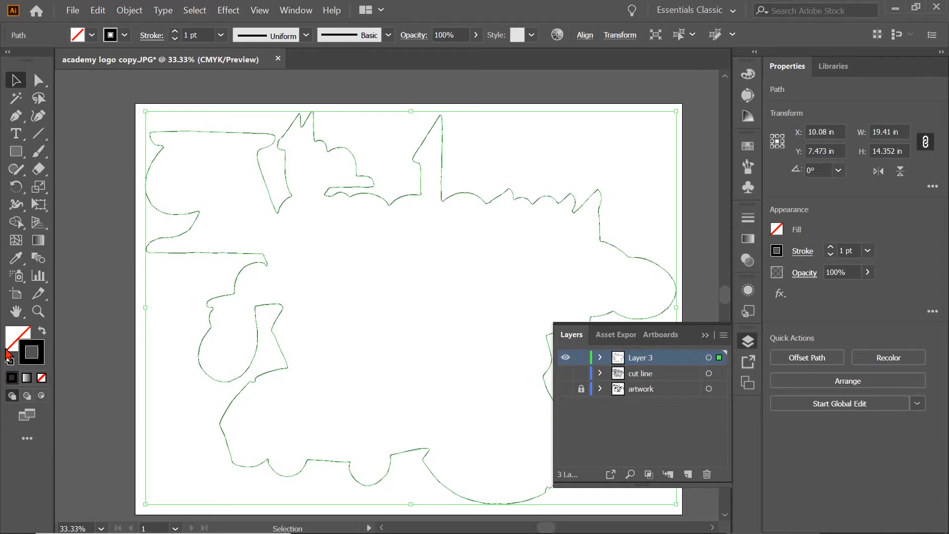
Step: Try a solid black fill on the outline and set the fill back to none
click(14, 344)
click(12, 378)
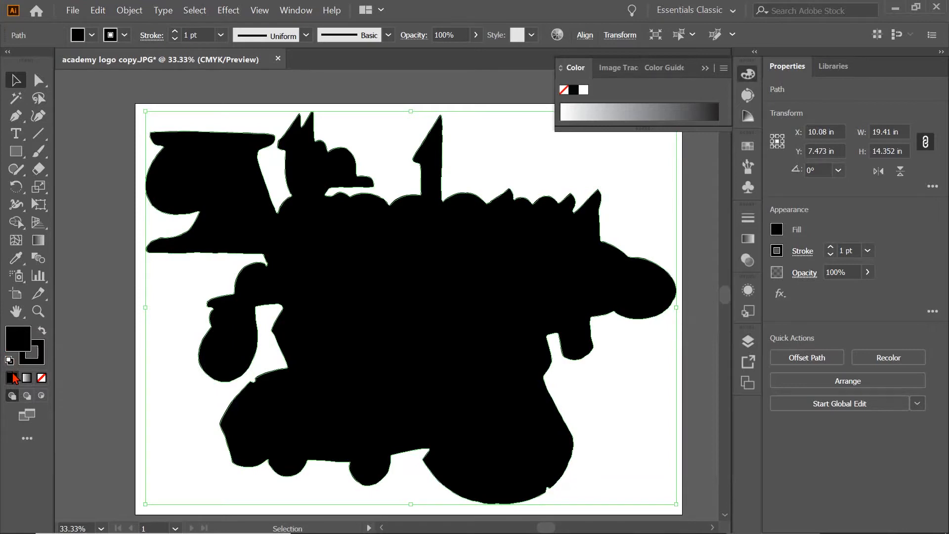
click(41, 378)
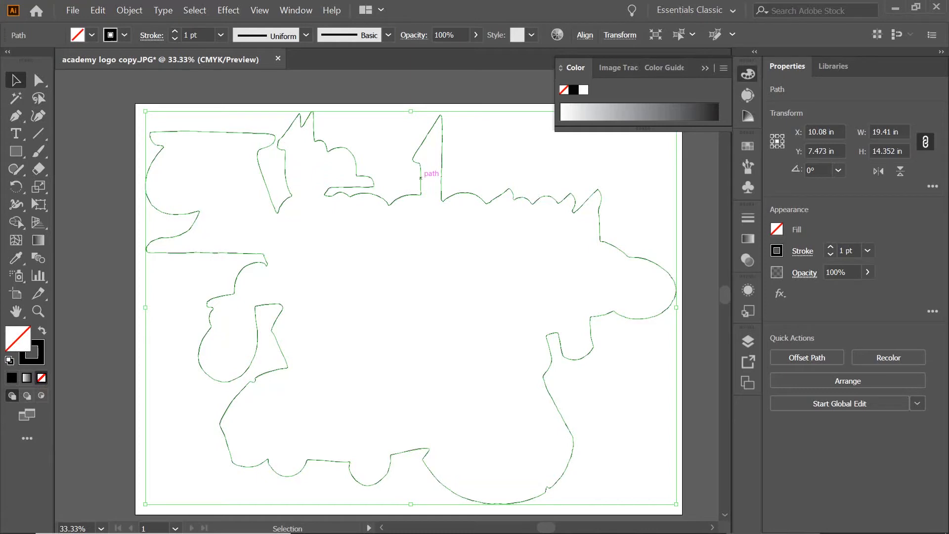
Step: Make the outline's stroke the active colour attribute and switch its colour mode to CMYK
click(297, 12)
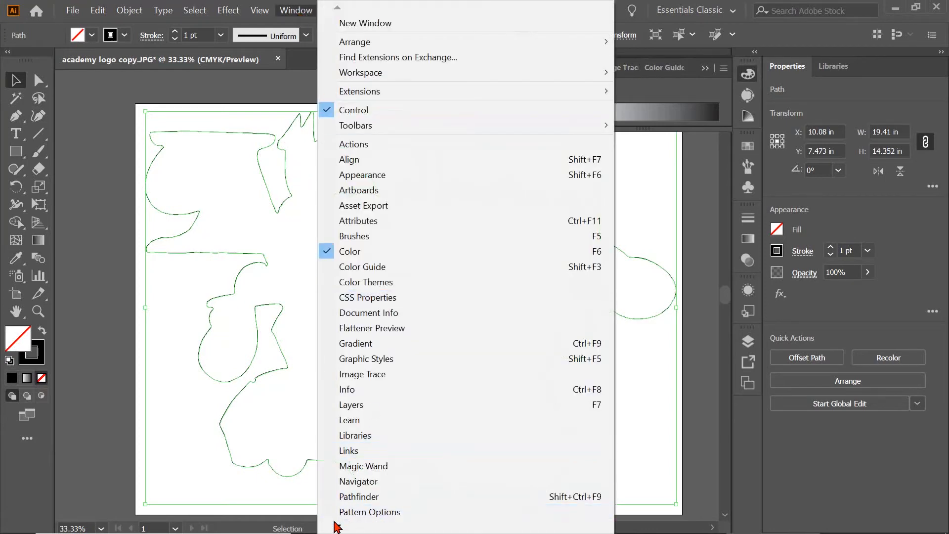
mouse_move(337, 528)
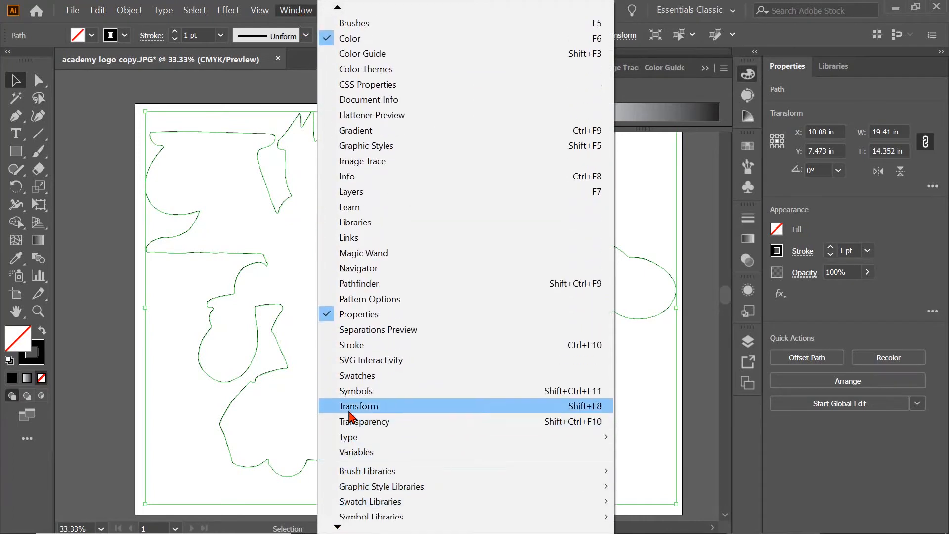
click(356, 376)
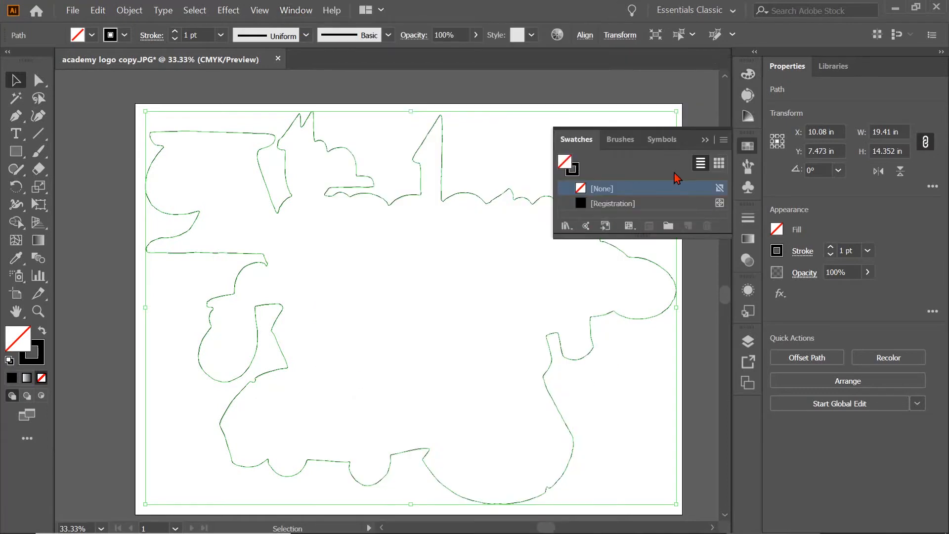
click(723, 141)
click(701, 165)
click(37, 356)
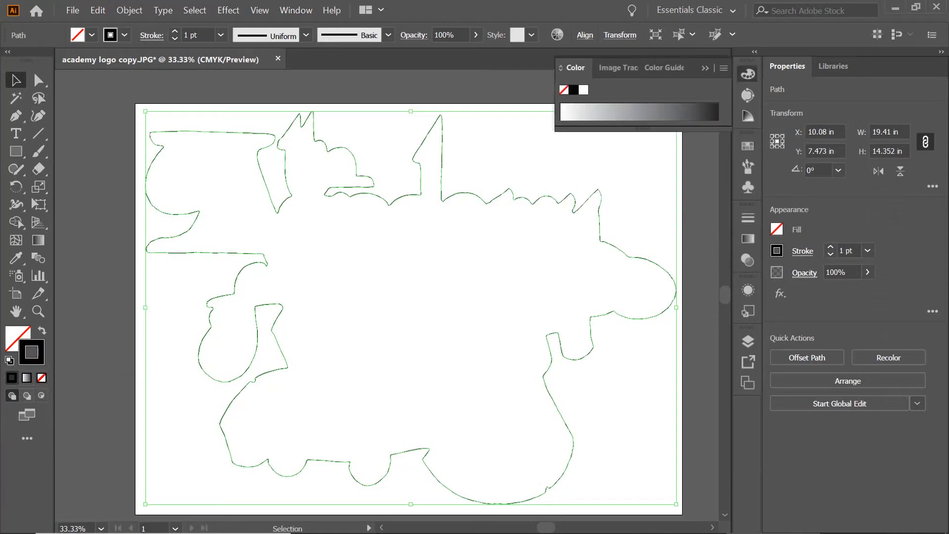
click(723, 68)
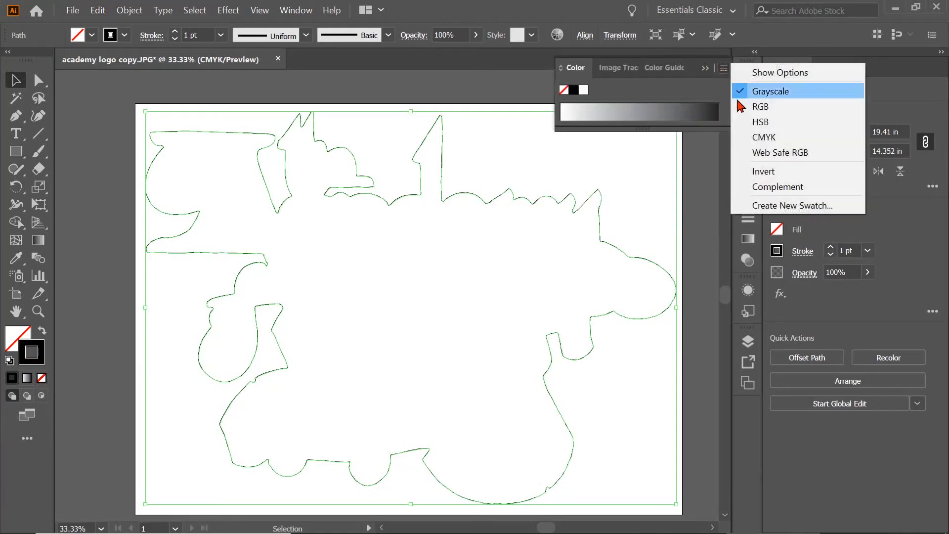
click(741, 138)
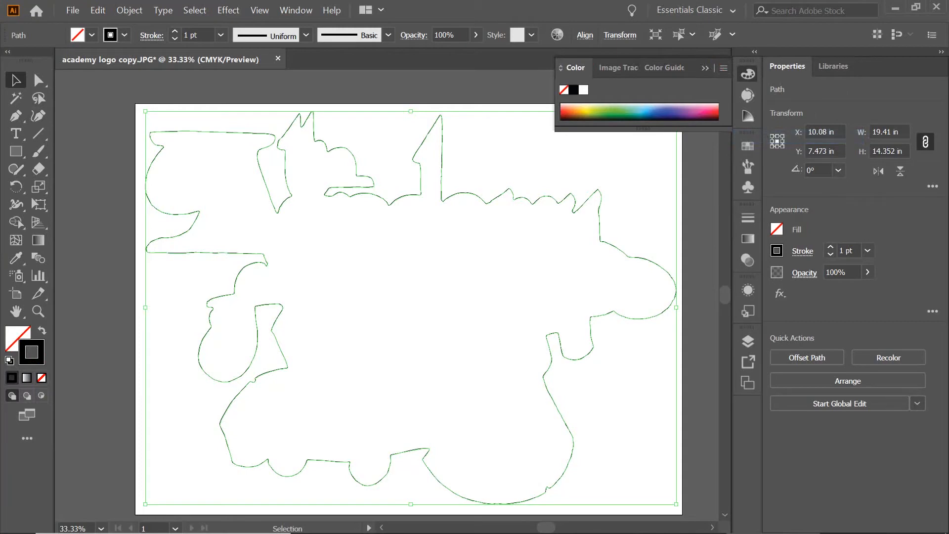
Step: Create a CMYK spot colour swatch named cutcontour with magenta set to 100%
click(292, 11)
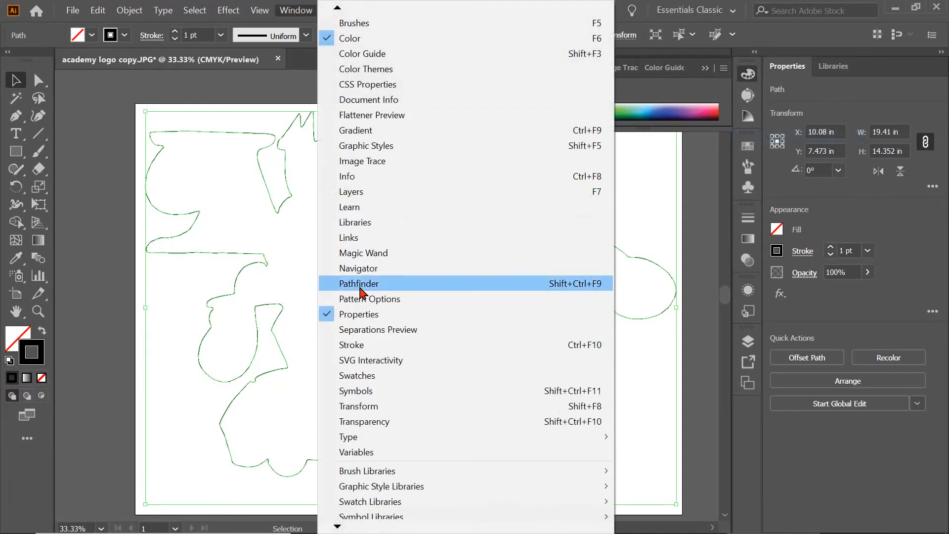
mouse_move(354, 489)
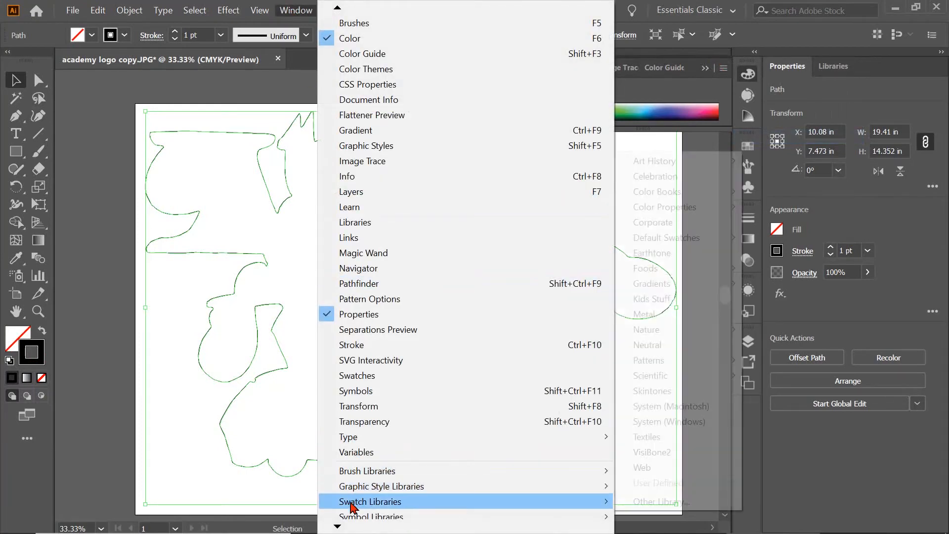
click(352, 377)
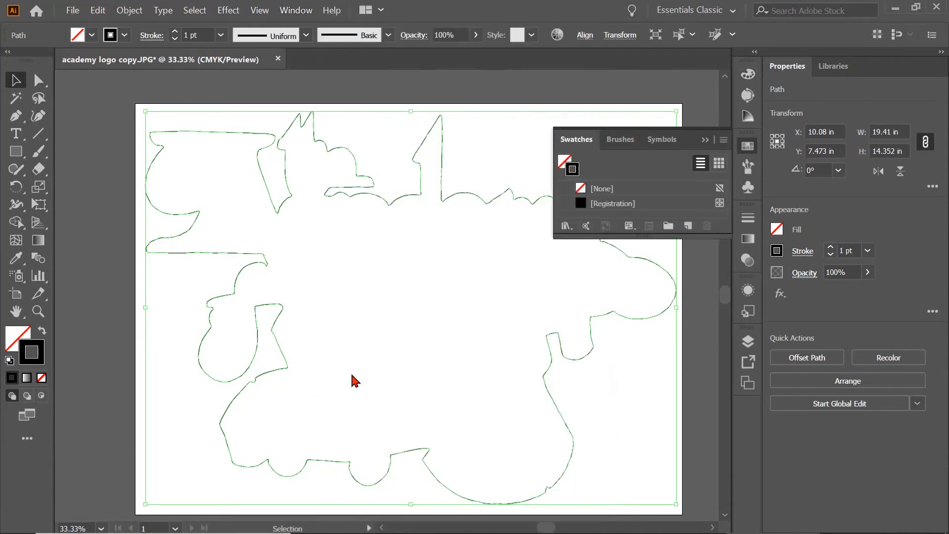
click(687, 226)
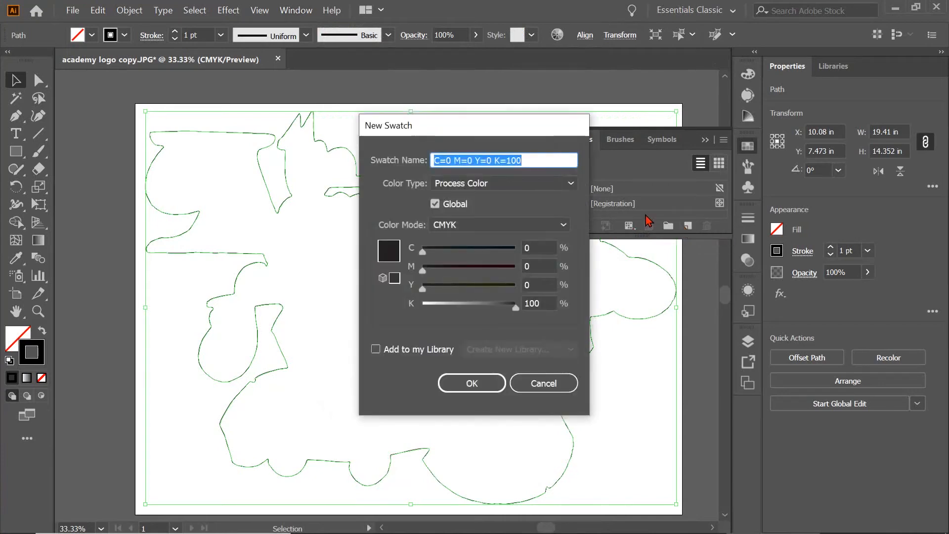
text(cutco)
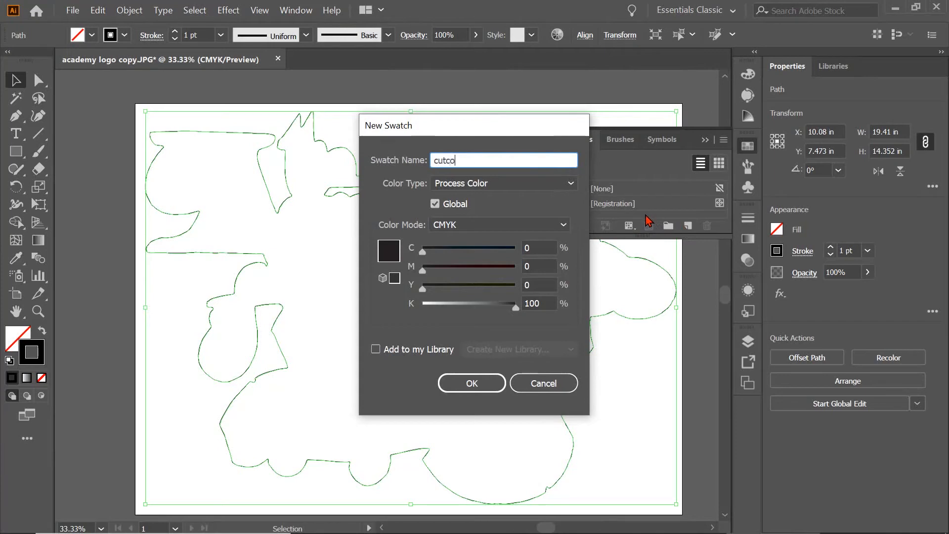
text(ntour)
click(567, 191)
click(519, 216)
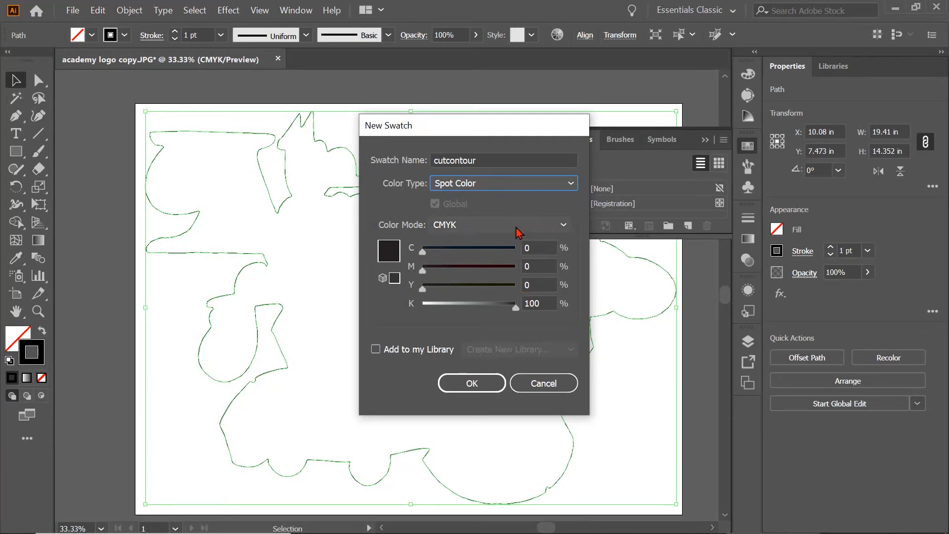
click(539, 266)
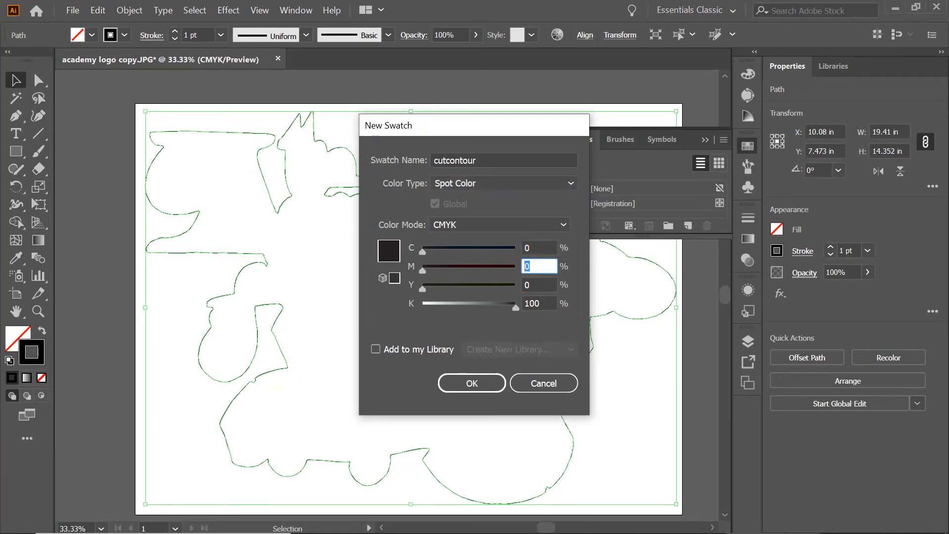
text(100)
click(483, 384)
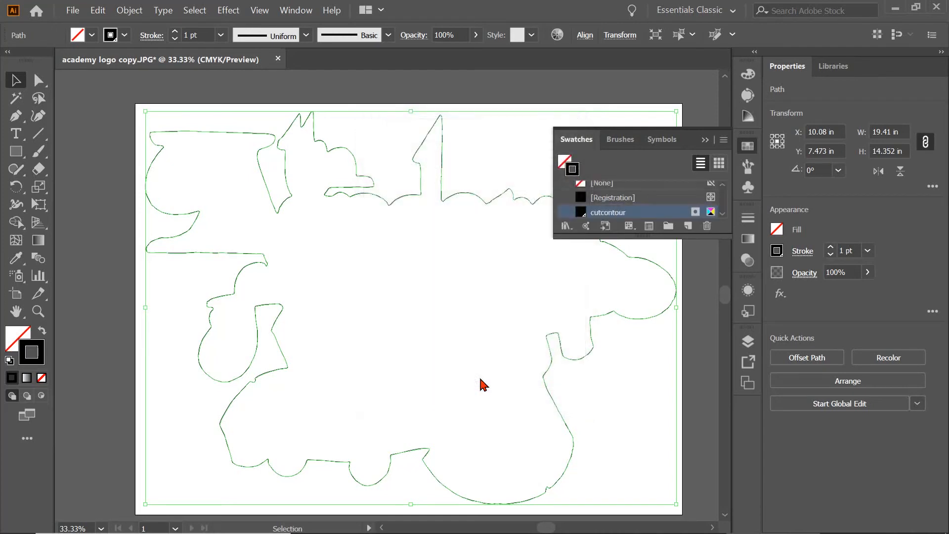
Step: Deselect the outline and edit the cutcontour swatch to set its black value to 0%
key(ctrl+shift+a)
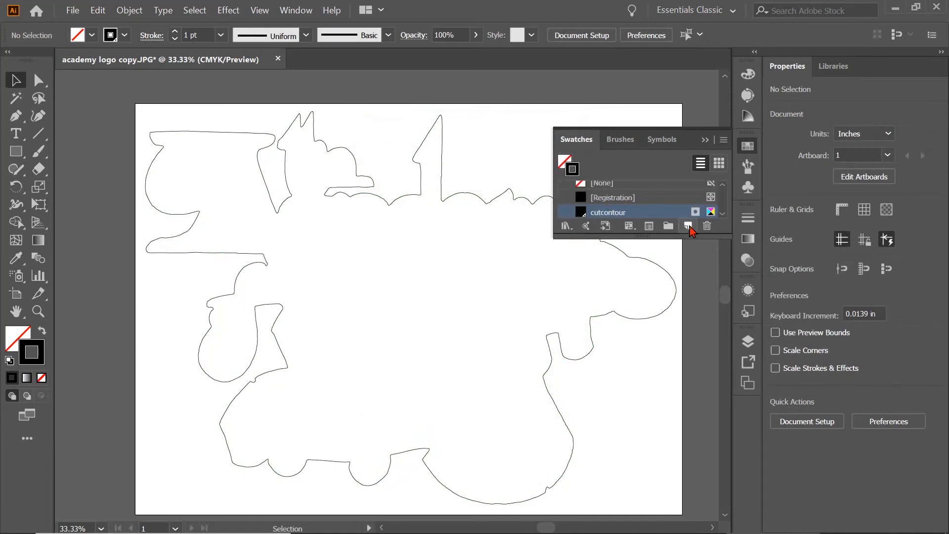
click(688, 226)
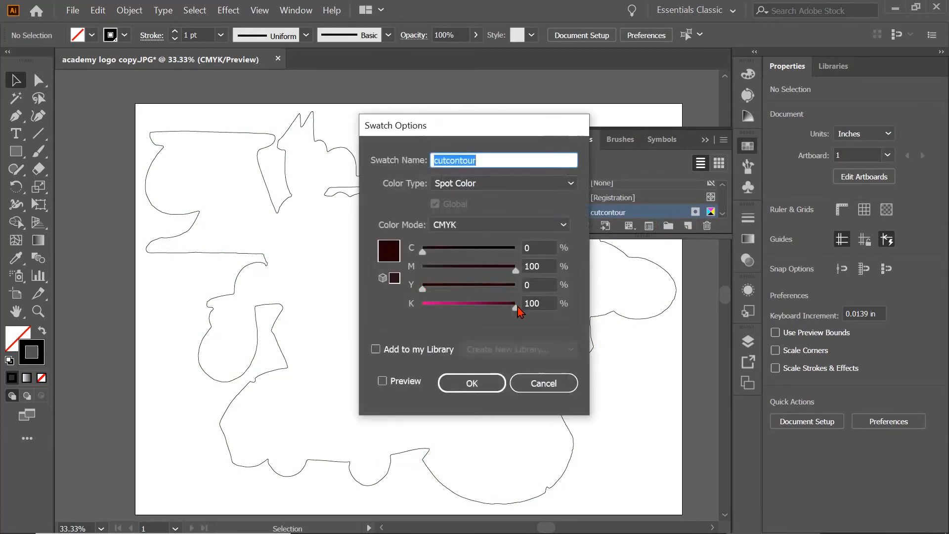
drag(515, 311, 413, 309)
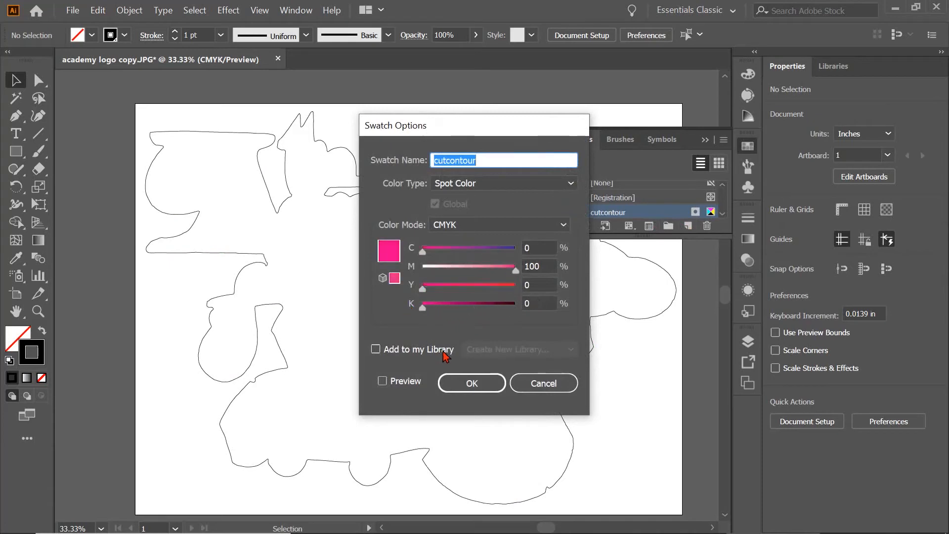
click(472, 385)
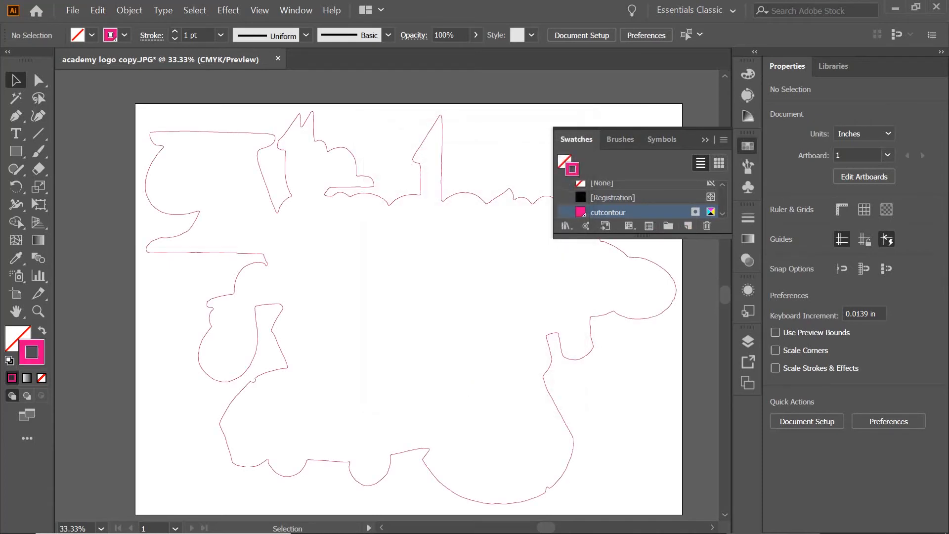
click(705, 139)
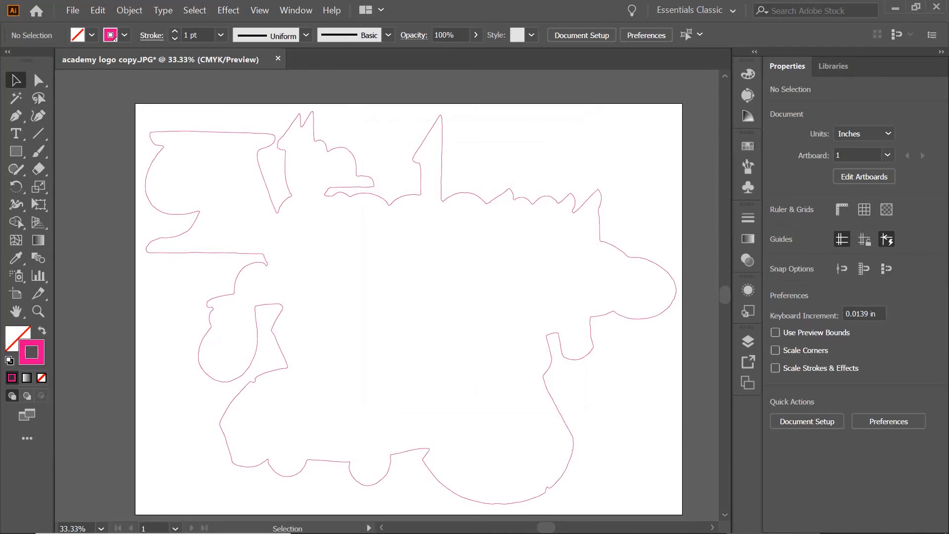
Step: Check the magenta cut outline against the logo by toggling the artwork layer's visibility, leaving it hidden
click(299, 10)
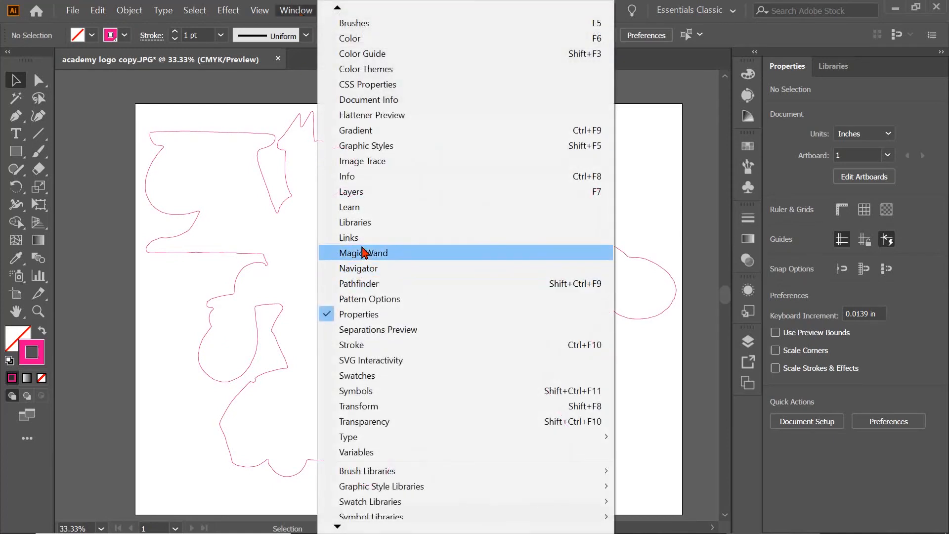
click(376, 194)
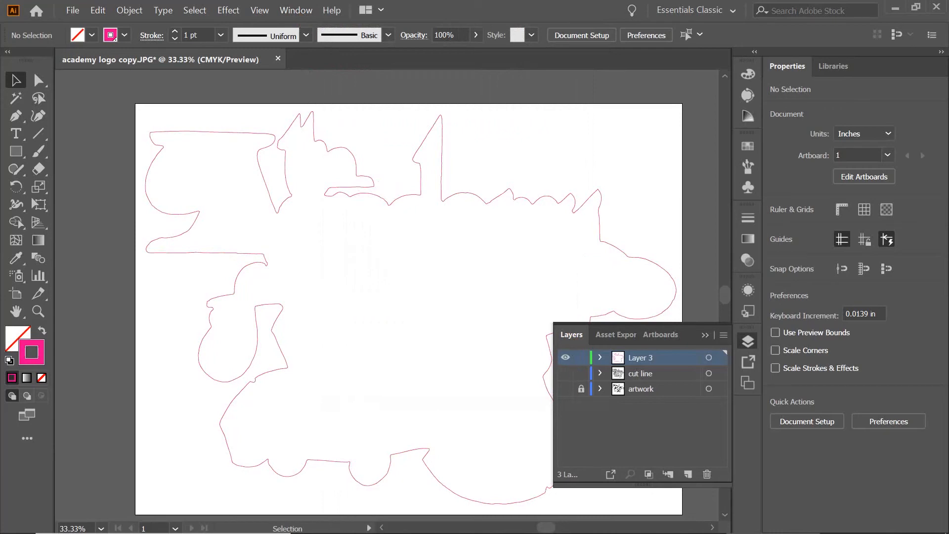
click(565, 389)
click(565, 389)
Step: Delete the old cut line layer and make the artwork layer visible again
click(635, 376)
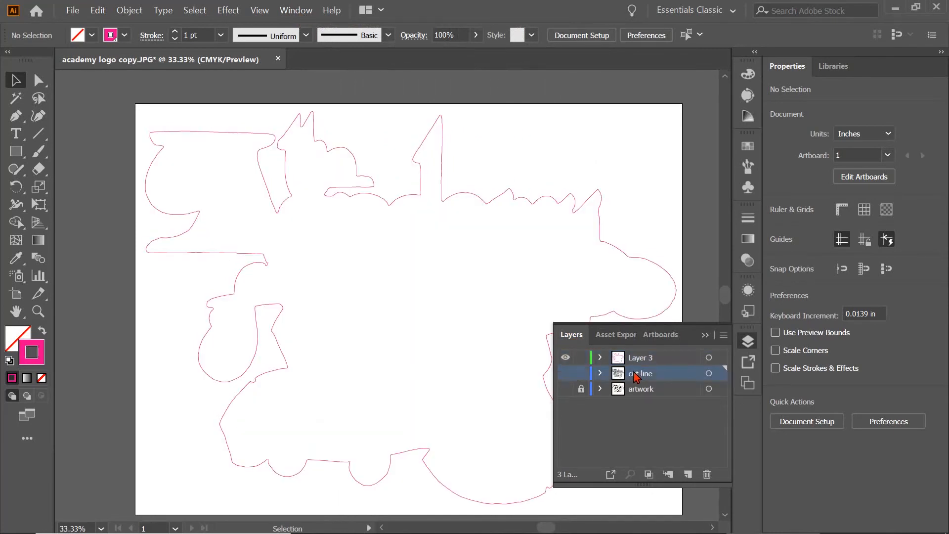
drag(636, 376, 638, 395)
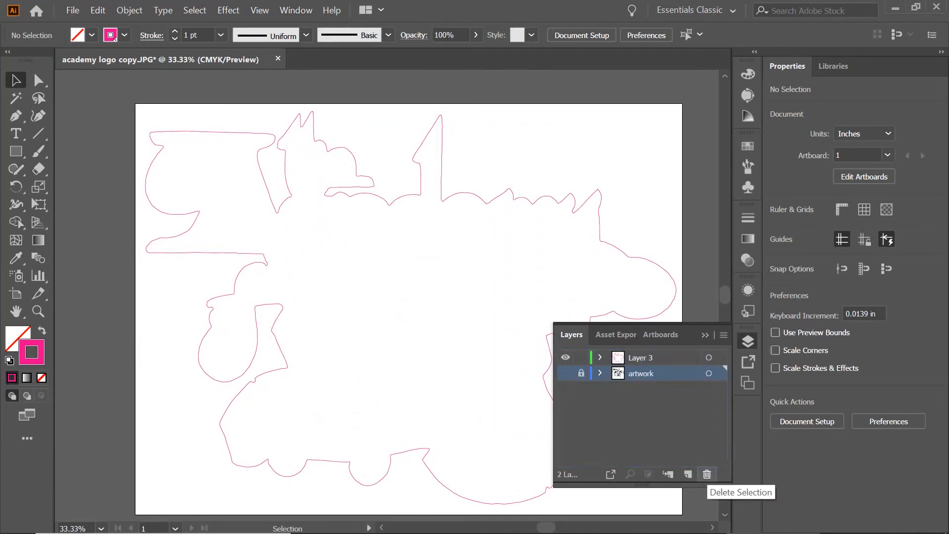
click(565, 373)
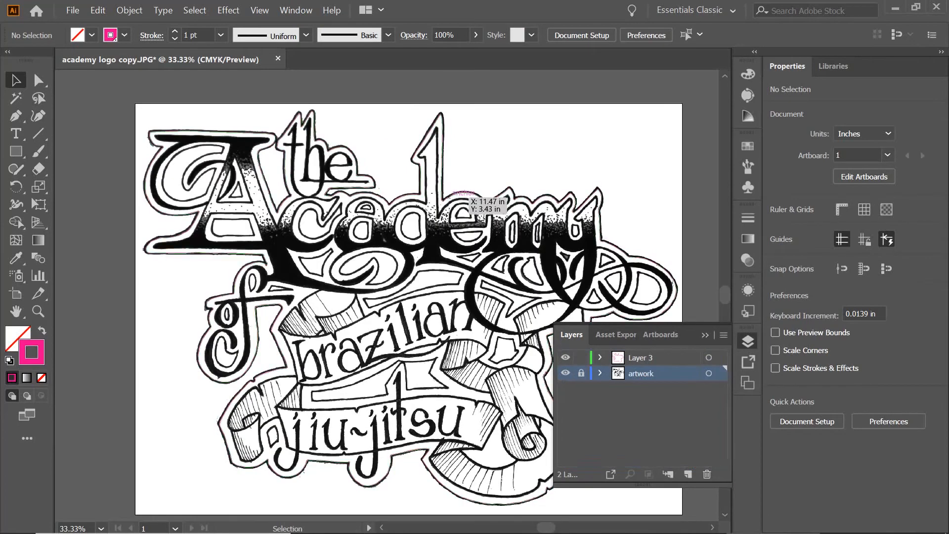
Step: Rename Layer 3, which holds the magenta outline, as cut
double_click(638, 361)
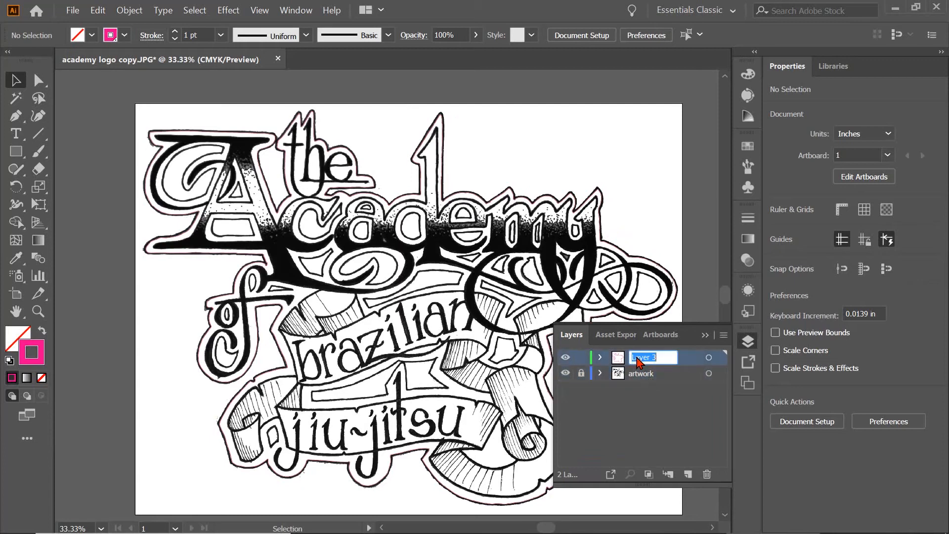
text(cut)
click(645, 419)
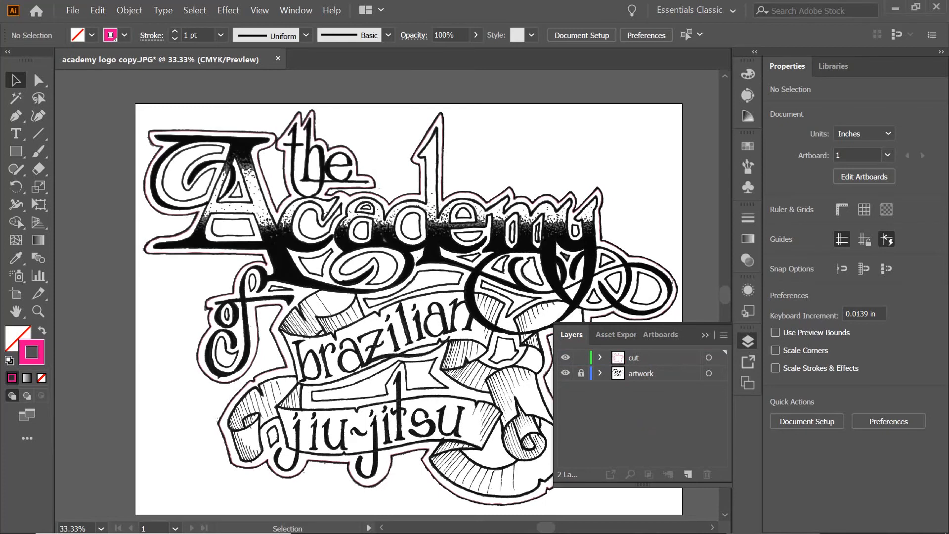
Step: Compare the cut outline with the logo by toggling the artwork layer's visibility, leaving it shown
click(565, 374)
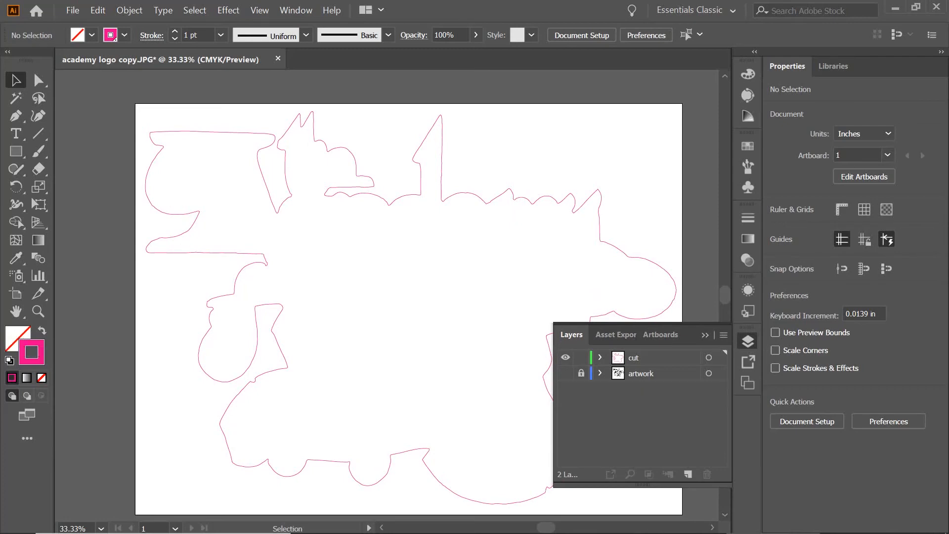
click(565, 373)
click(565, 373)
click(565, 373)
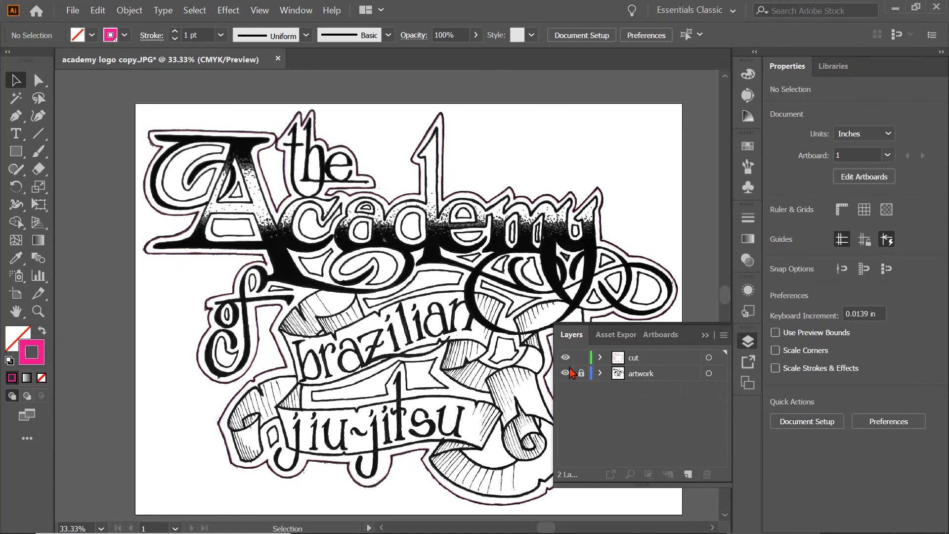
Step: Save the document as academy logo copy in Illustrator EPS format, replacing the existing file and keeping the Illustrator 2020 EPS options, and collapse the layer list
click(72, 10)
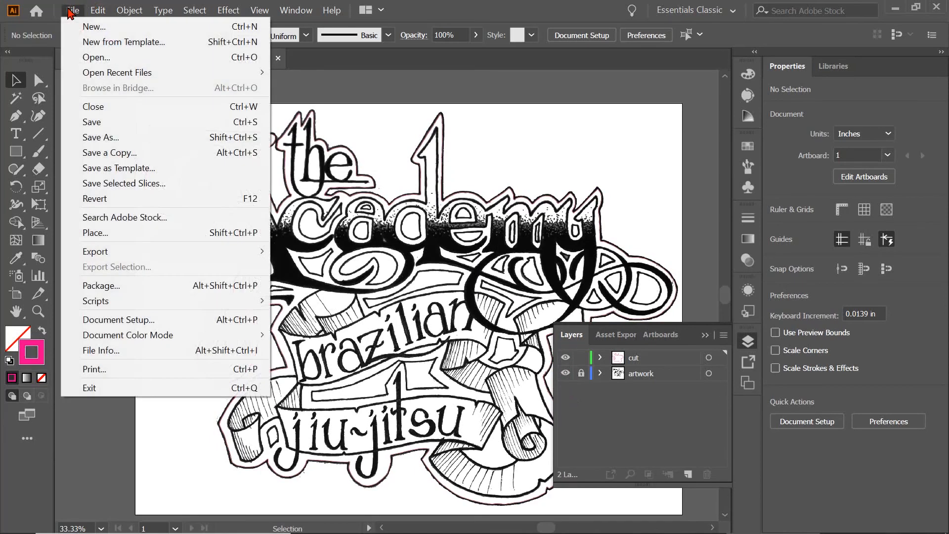
click(94, 138)
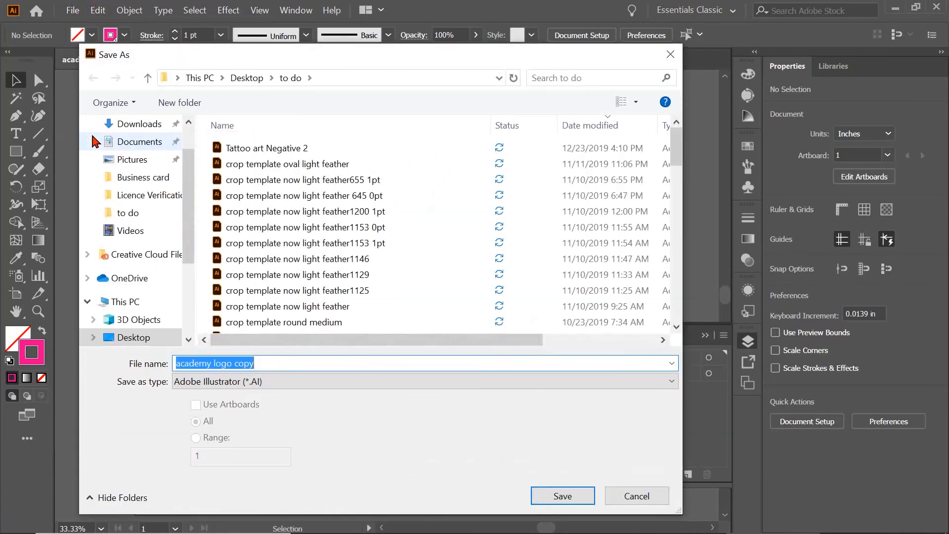
click(673, 383)
click(584, 422)
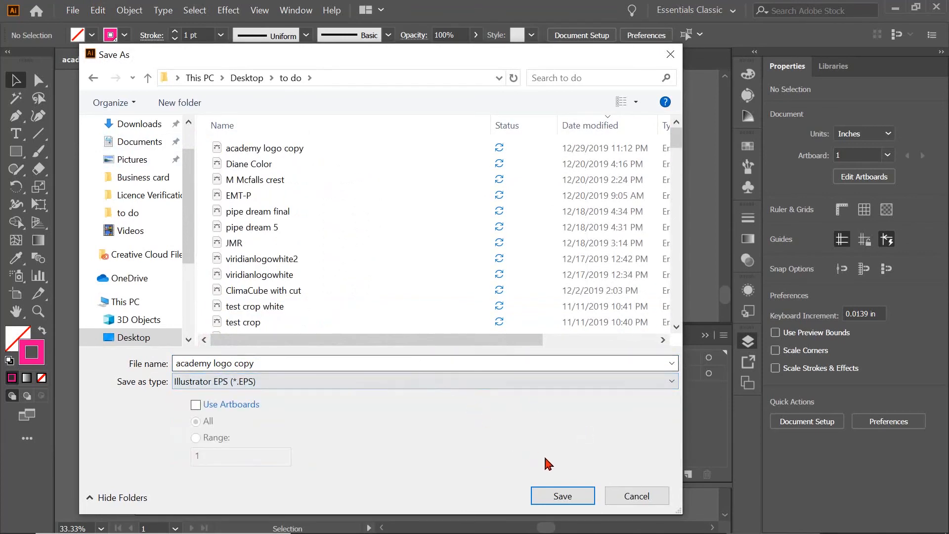
click(562, 496)
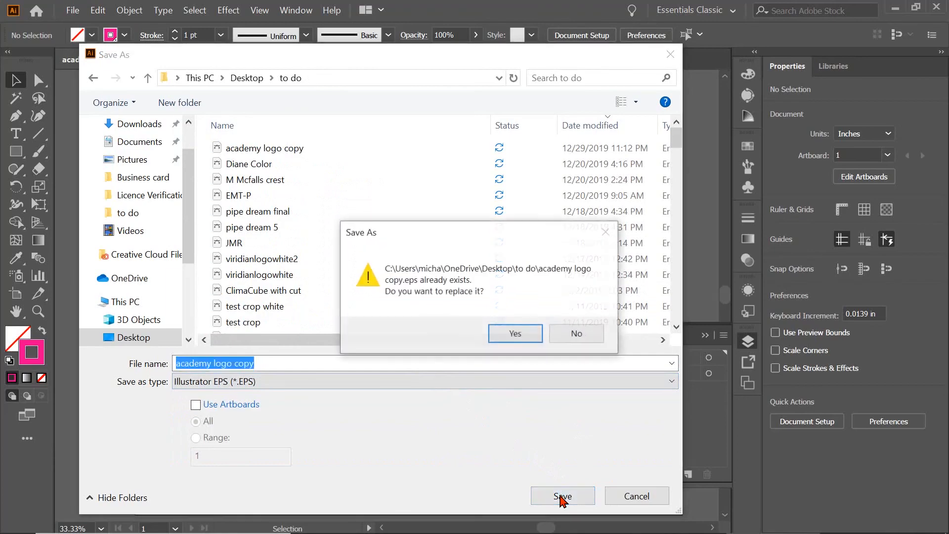
click(517, 334)
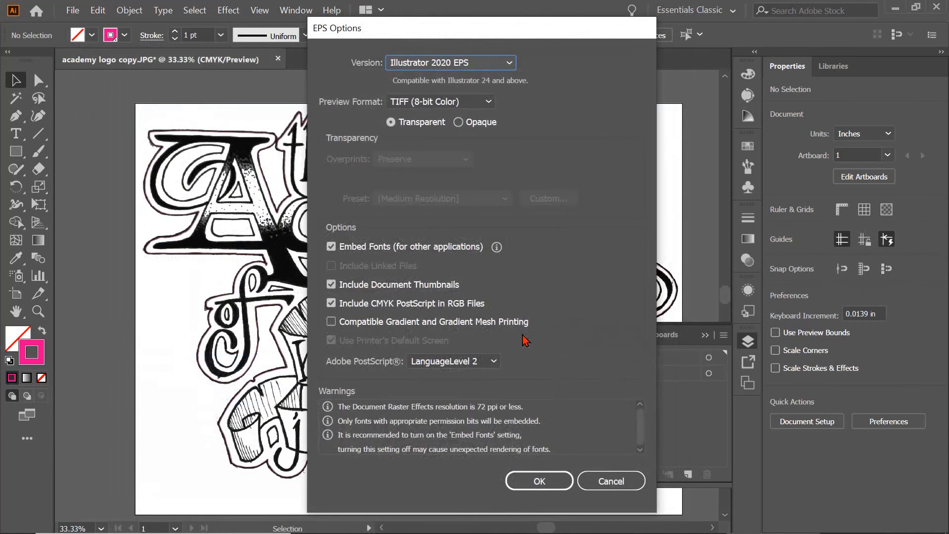
click(539, 482)
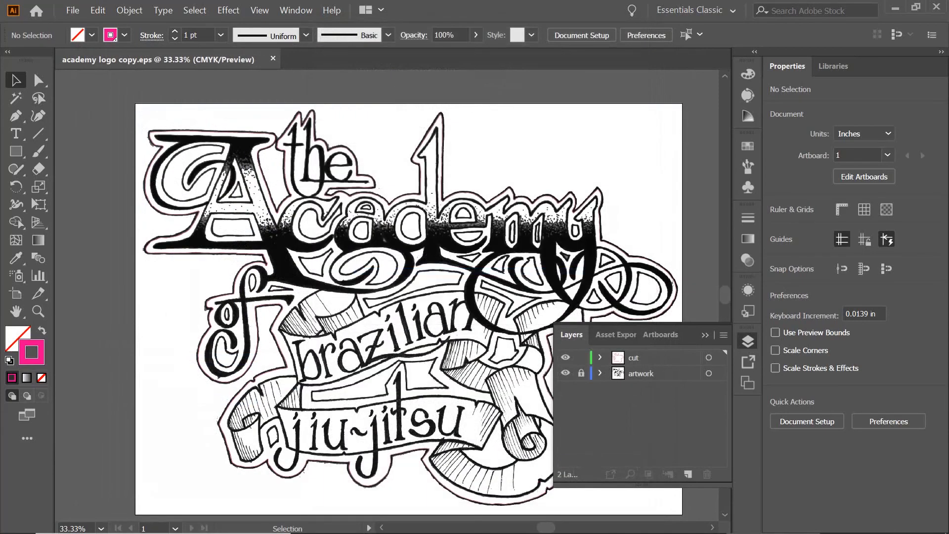
click(704, 336)
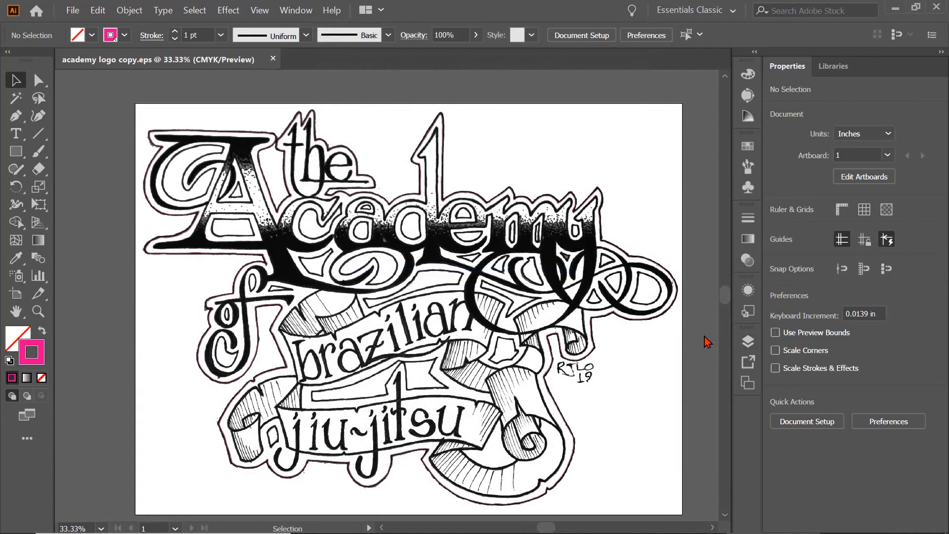